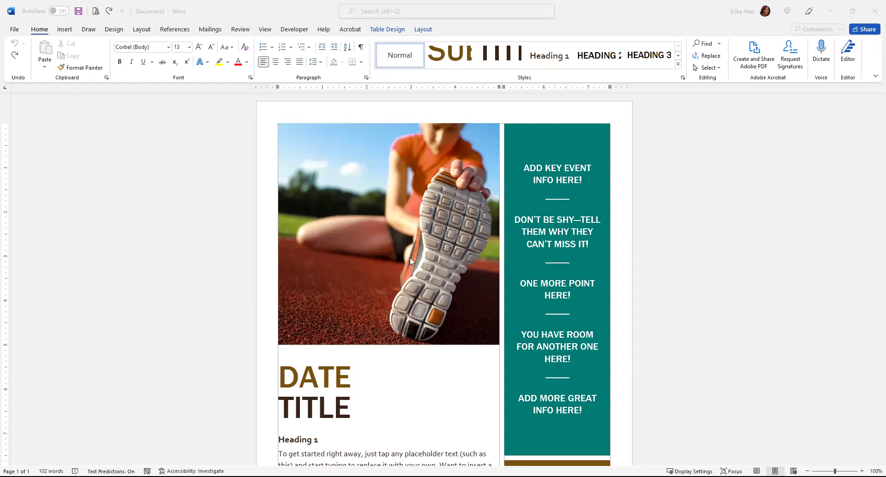
- Browse to the Downloads folder for a picture to replace the runner photo
{"action": "left_click", "coordinate": [350, 234]}
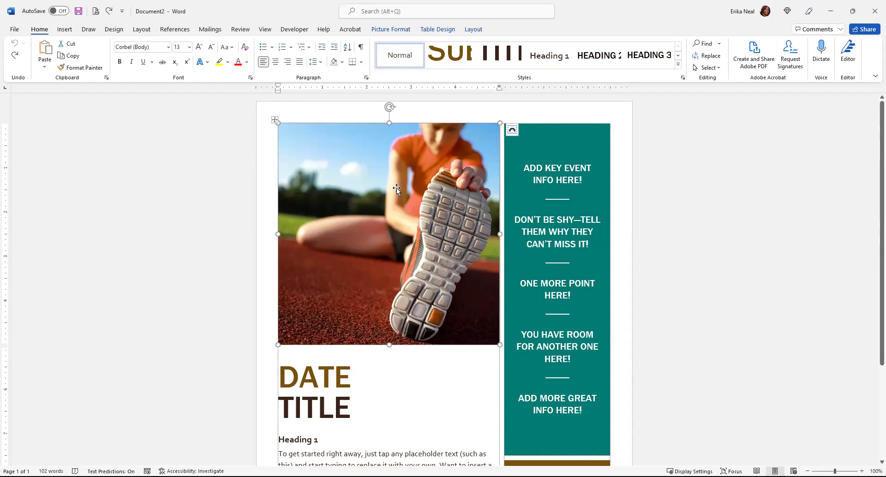
{"action": "right_click", "coordinate": [333, 190]}
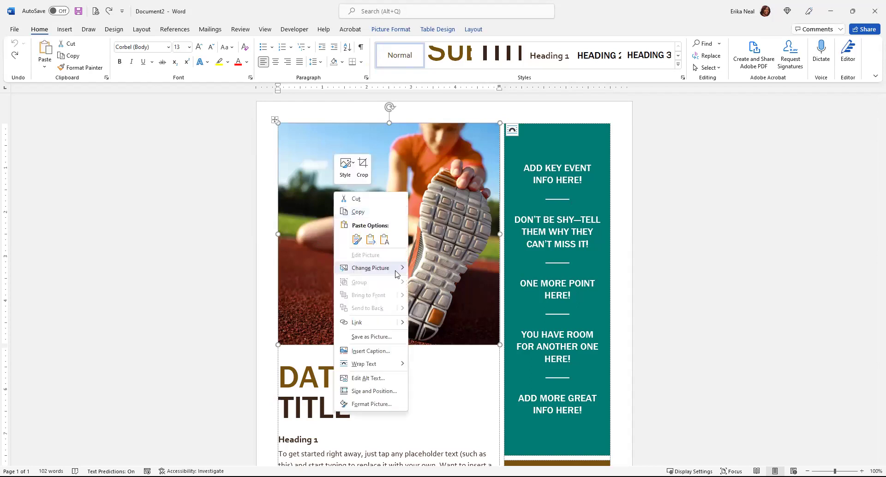
{"action": "mouse_move", "coordinate": [395, 274]}
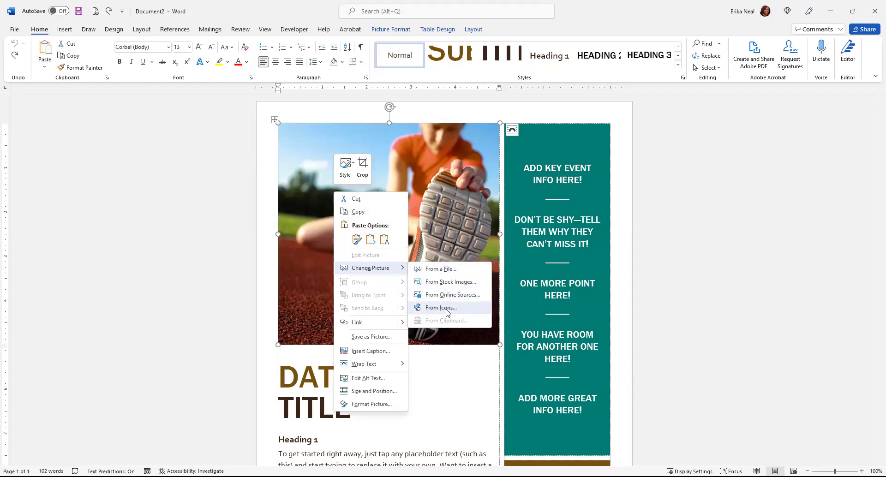
{"action": "left_click", "coordinate": [450, 272]}
{"action": "mouse_move", "coordinate": [484, 83]}
{"action": "left_mouse_down"}
{"action": "mouse_move", "coordinate": [485, 308]}
{"action": "mouse_move", "coordinate": [491, 197]}
{"action": "mouse_move", "coordinate": [488, 222]}
{"action": "mouse_move", "coordinate": [478, 72]}
{"action": "left_mouse_up"}
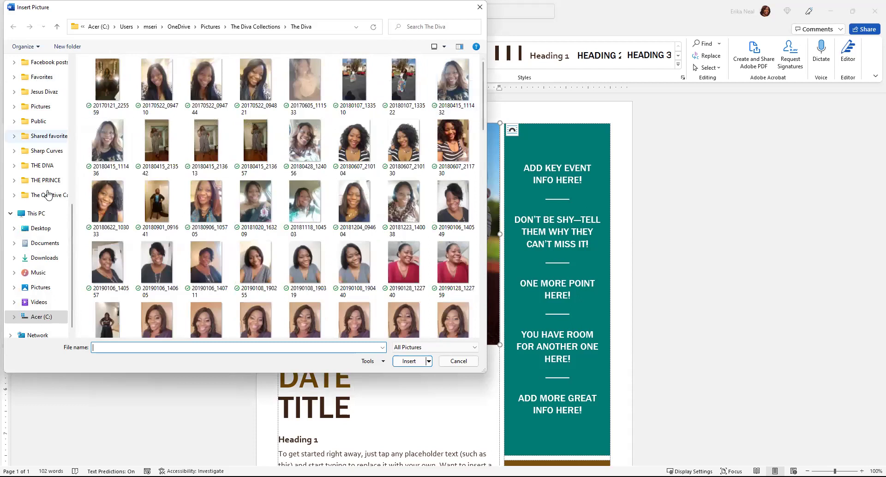
{"action": "scroll", "coordinate": [46, 166], "scroll_direction": "up", "scroll_amount": 10}
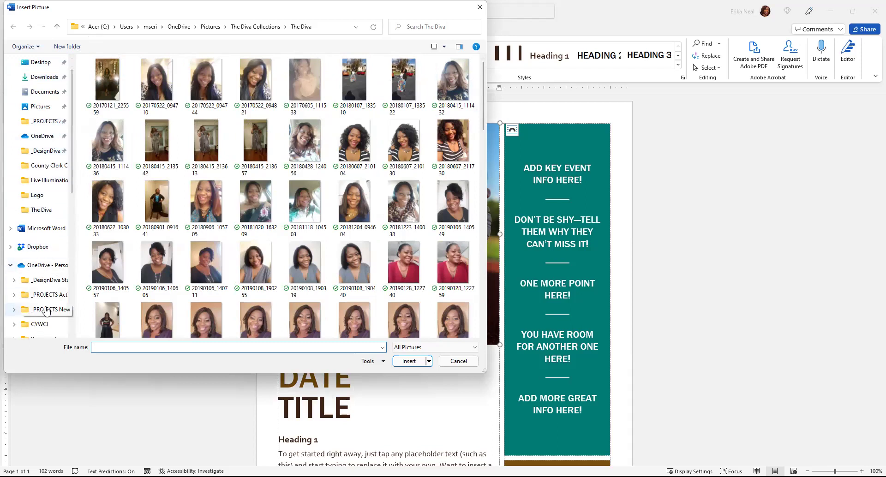
{"action": "left_click", "coordinate": [45, 95]}
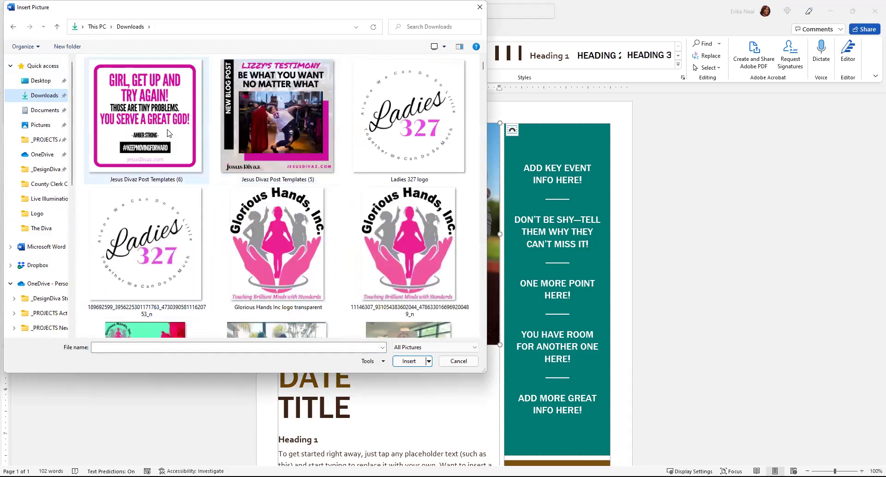
{"action": "scroll", "coordinate": [207, 184], "scroll_direction": "down", "scroll_amount": 3}
{"action": "scroll", "coordinate": [207, 184], "scroll_direction": "up", "scroll_amount": 3}
- Insert the pink 'GIRL, GET UP AND TRY AGAIN!' quote graphic in place of the runner photo
{"action": "left_click", "coordinate": [203, 171]}
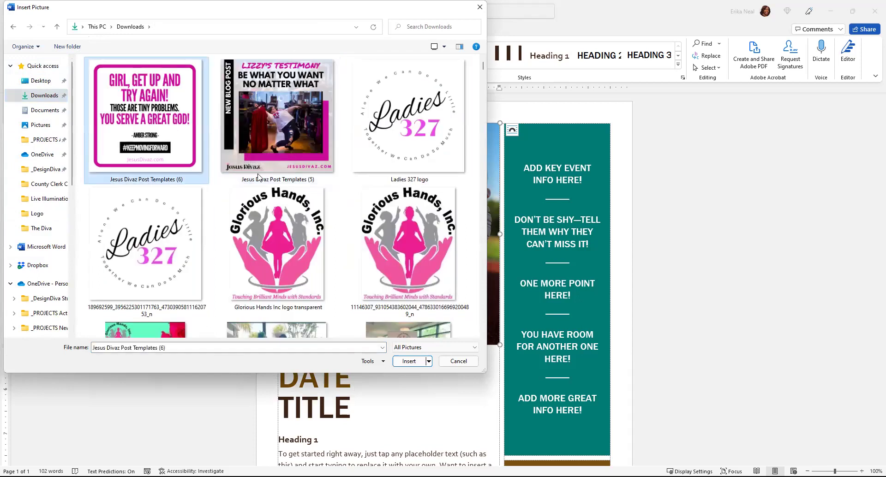
{"action": "left_click", "coordinate": [409, 361]}
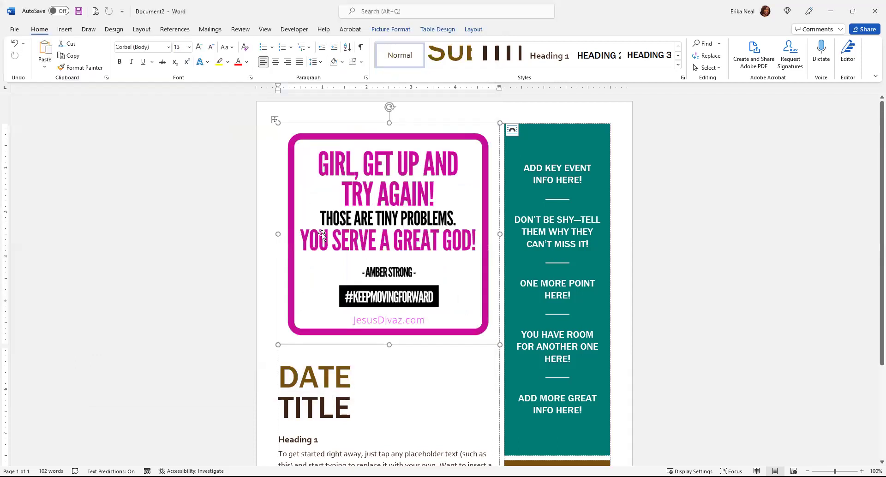
{"action": "left_click", "coordinate": [454, 409]}
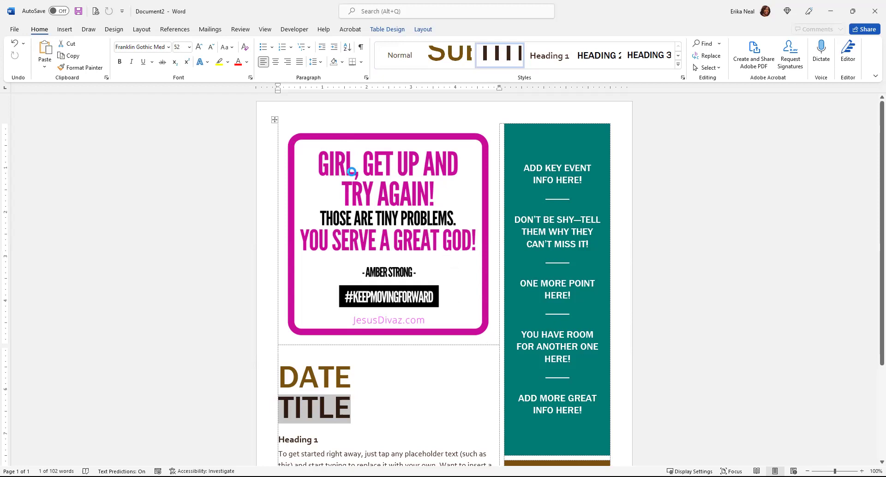
{"action": "left_click", "coordinate": [350, 288]}
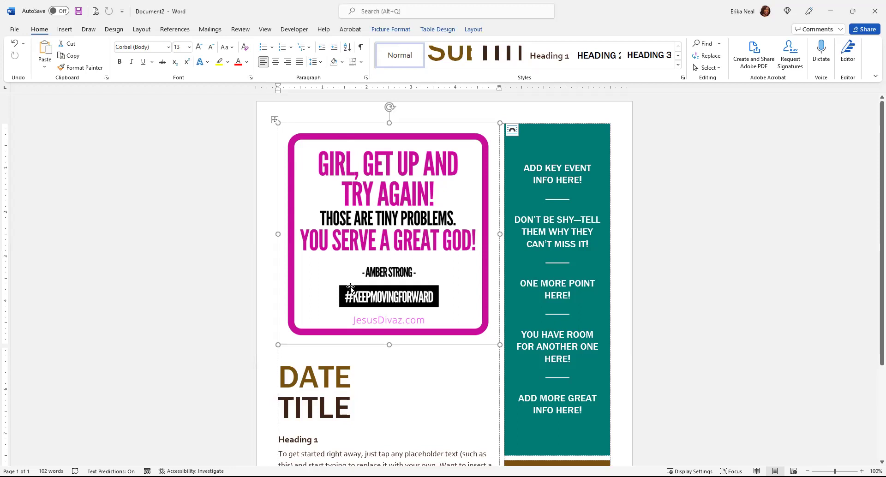
- Replace the quote graphic with 20200125_164704 from Pictures > The Diva Collections > The Diva
{"action": "right_click", "coordinate": [337, 217]}
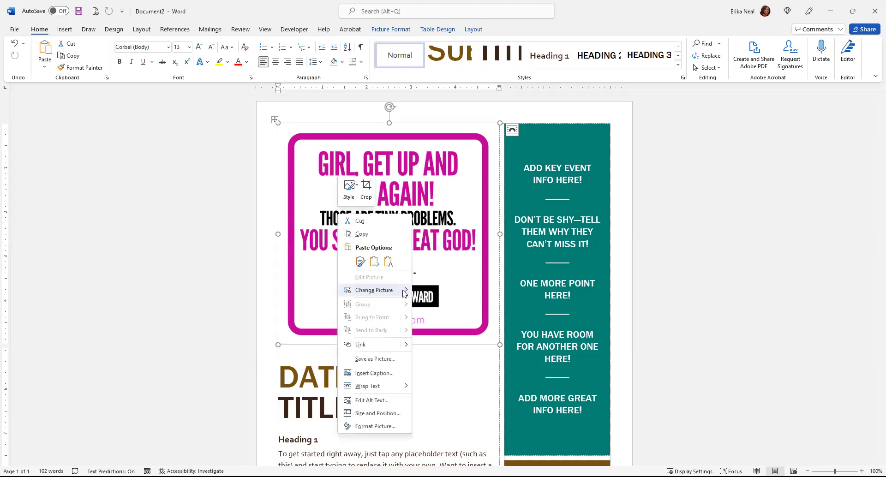
{"action": "mouse_move", "coordinate": [403, 292]}
{"action": "left_click", "coordinate": [432, 292]}
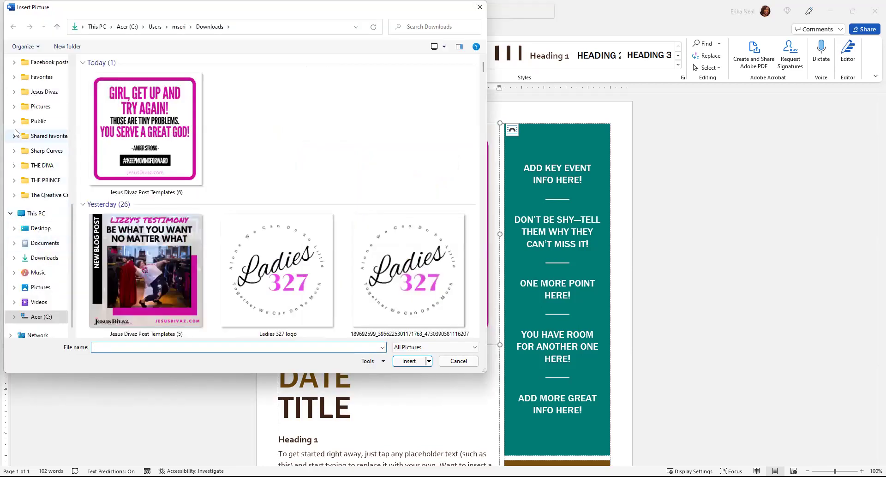
{"action": "left_click", "coordinate": [14, 106]}
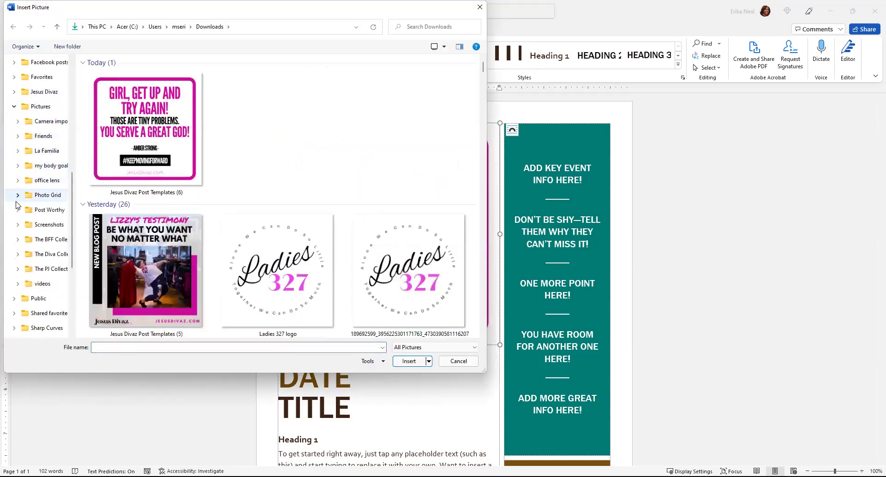
{"action": "left_click", "coordinate": [17, 254]}
{"action": "left_click", "coordinate": [46, 328]}
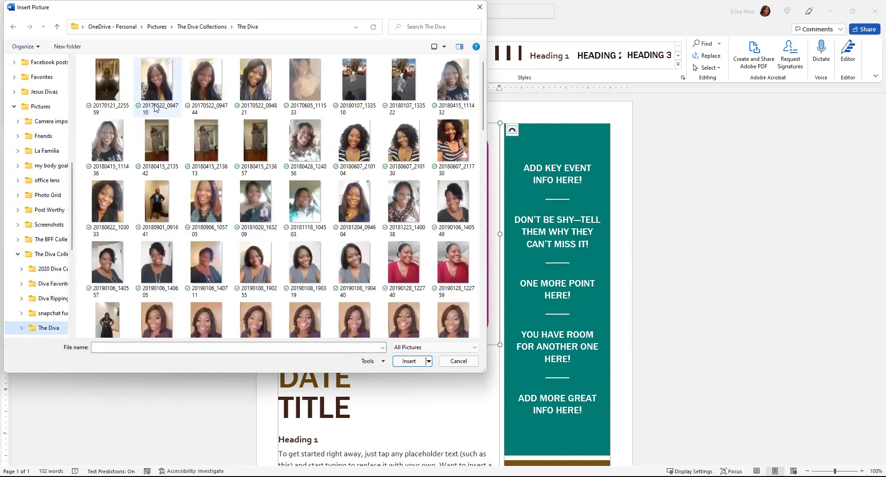
{"action": "scroll", "coordinate": [358, 159], "scroll_direction": "down", "scroll_amount": 10}
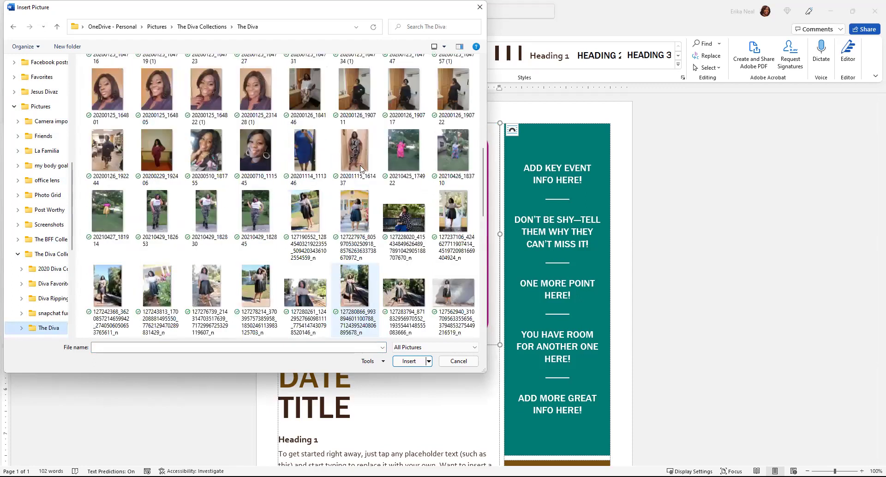
{"action": "scroll", "coordinate": [361, 155], "scroll_direction": "up", "scroll_amount": 5}
{"action": "left_click", "coordinate": [354, 314]}
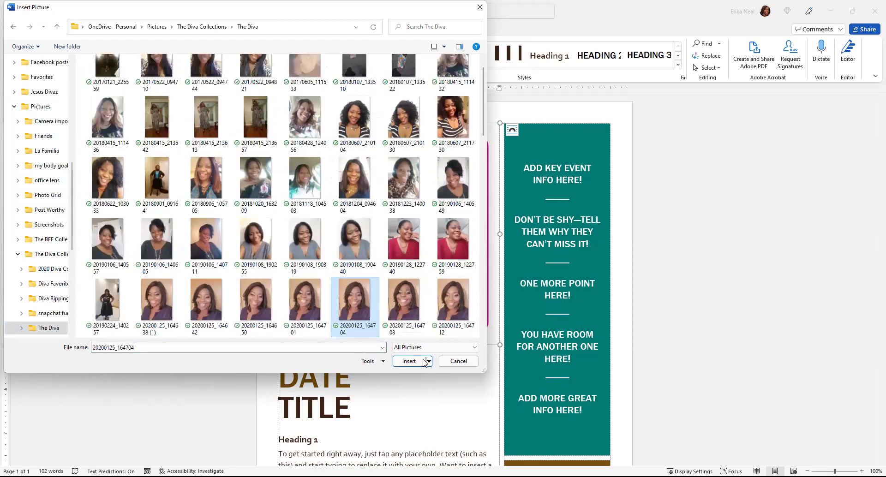
{"action": "left_click", "coordinate": [409, 360]}
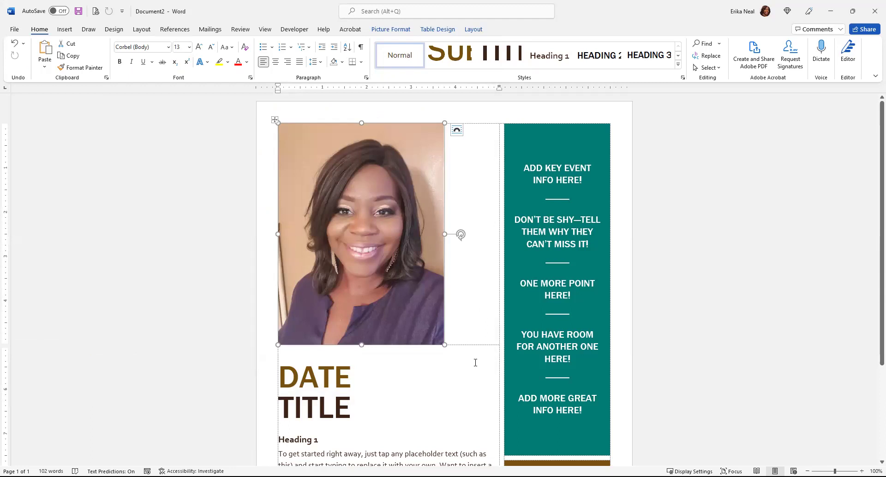
- Try centring the portrait in its cell, then undo to keep it left-aligned
{"action": "left_click", "coordinate": [469, 354]}
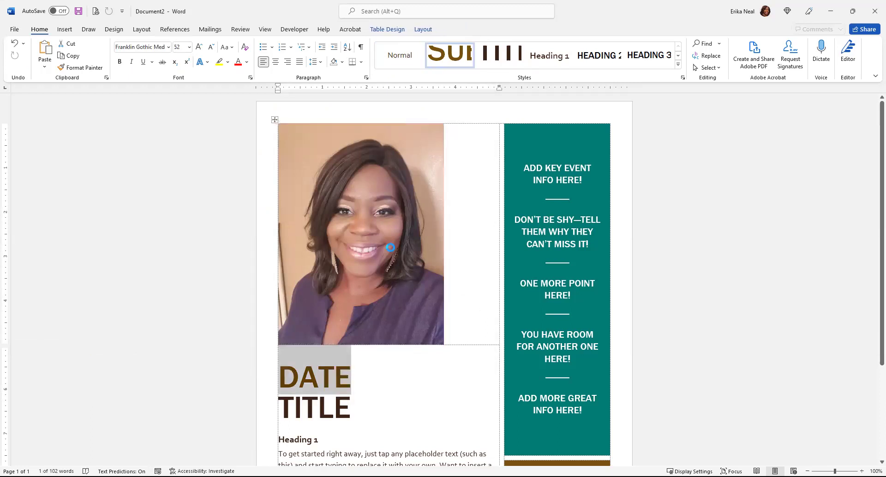
{"action": "left_click", "coordinate": [390, 263]}
{"action": "left_click_drag", "start_coordinate": [406, 274], "coordinate": [420, 263]}
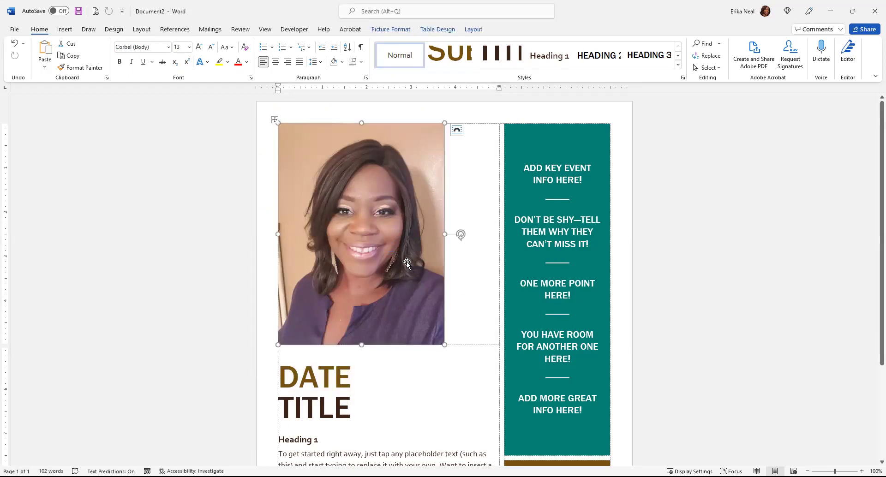
{"action": "left_click", "coordinate": [275, 64]}
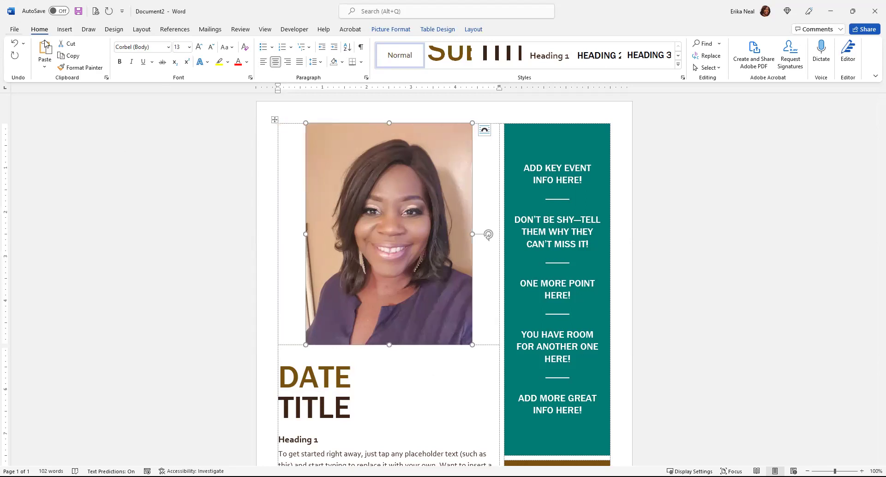
{"action": "left_click", "coordinate": [15, 43]}
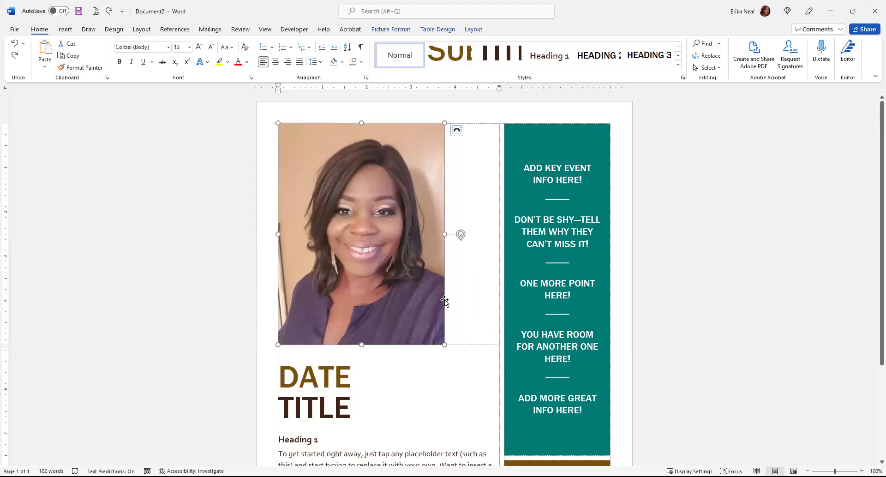
- Crop the top and bottom off the portrait
{"action": "left_click", "coordinate": [390, 29]}
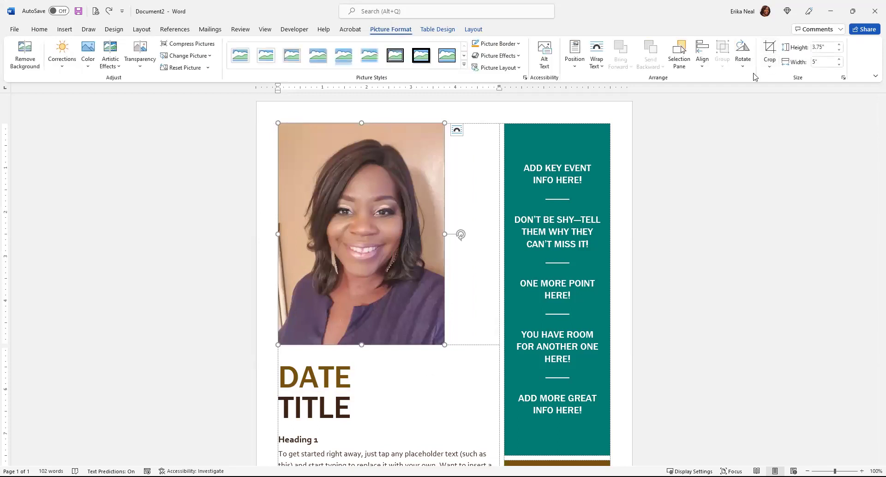
{"action": "left_click", "coordinate": [768, 68]}
{"action": "mouse_move", "coordinate": [803, 96]}
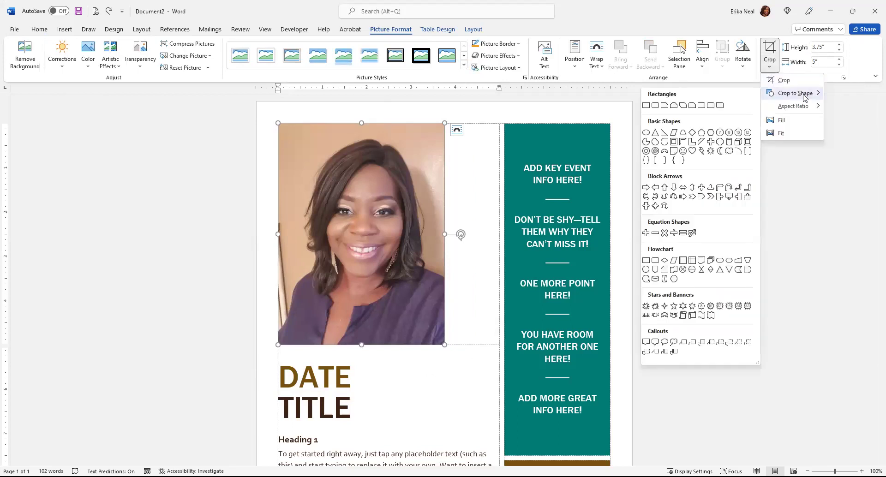
{"action": "left_click", "coordinate": [784, 80]}
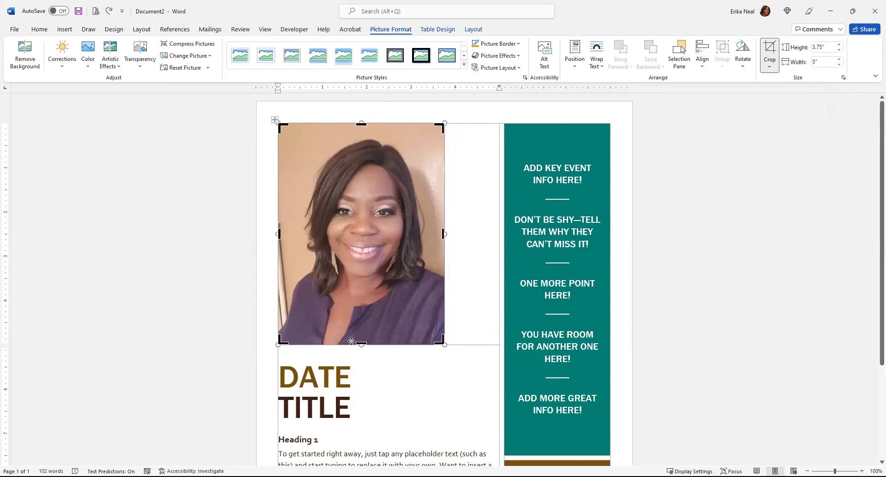
{"action": "left_click_drag", "start_coordinate": [361, 344], "coordinate": [370, 318]}
{"action": "left_click_drag", "start_coordinate": [362, 124], "coordinate": [363, 140]}
{"action": "left_click", "coordinate": [455, 310]}
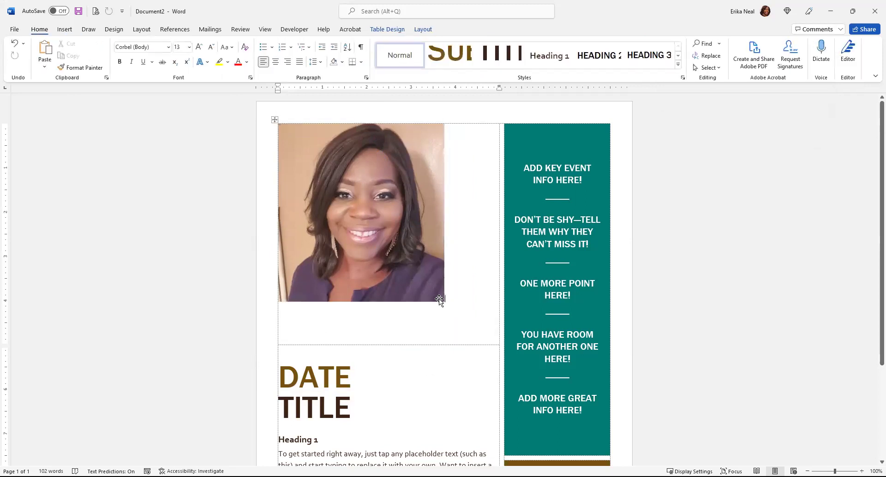
{"action": "left_click", "coordinate": [438, 297]}
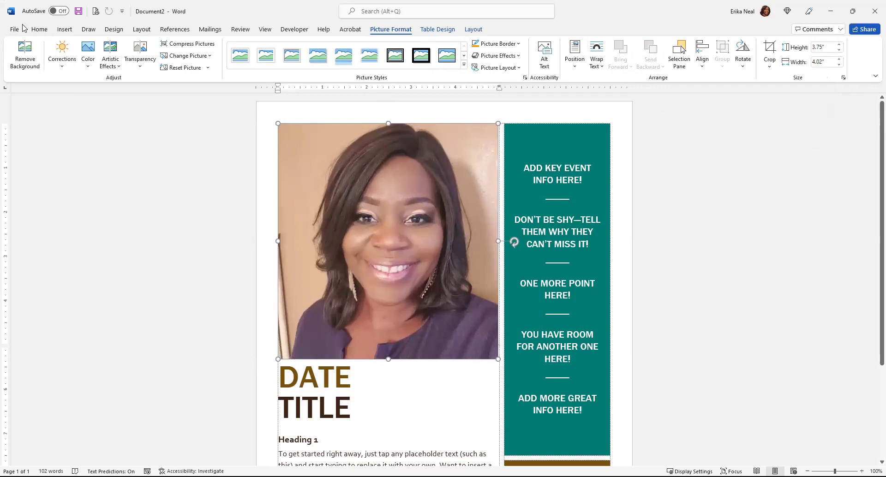
- Undo the resize, crop and replacement to bring back the pink quote graphic
{"action": "left_click", "coordinate": [39, 29]}
{"action": "left_click", "coordinate": [14, 44]}
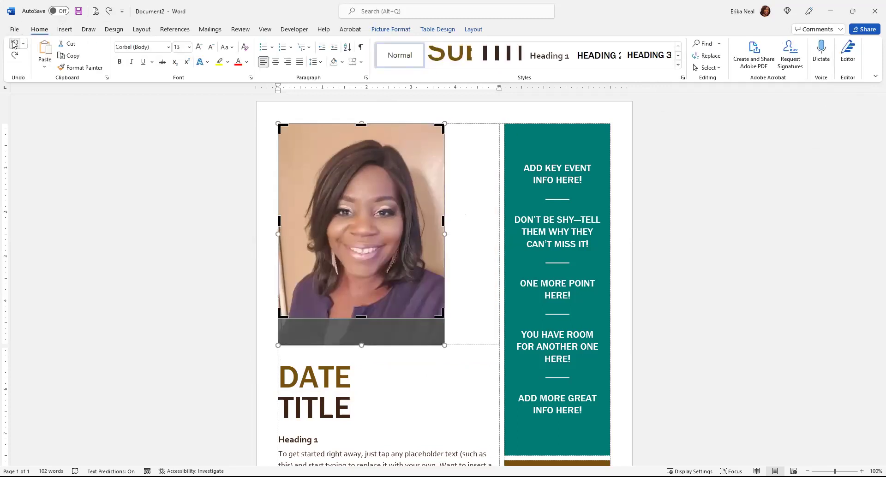
{"action": "left_click", "coordinate": [14, 44]}
{"action": "left_click", "coordinate": [15, 43]}
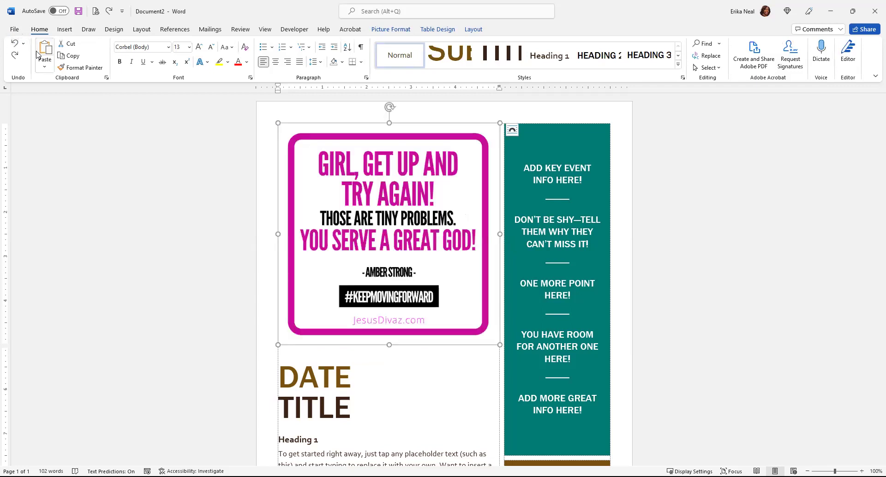
- Restore the portrait and crop it to an oval shape
{"action": "left_click", "coordinate": [15, 56]}
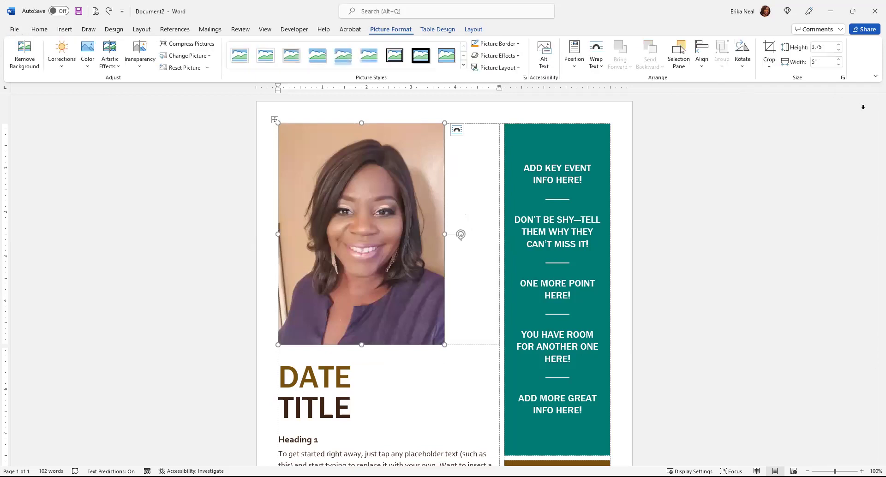
{"action": "left_click", "coordinate": [768, 65]}
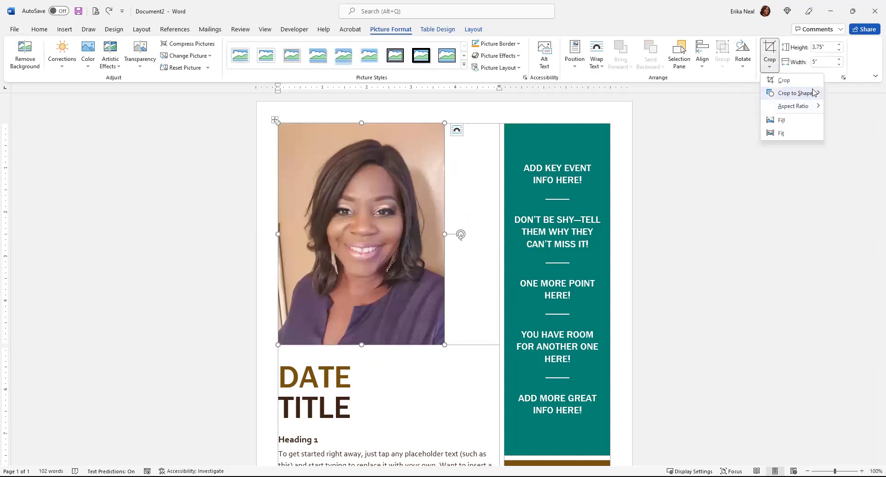
{"action": "mouse_move", "coordinate": [815, 94]}
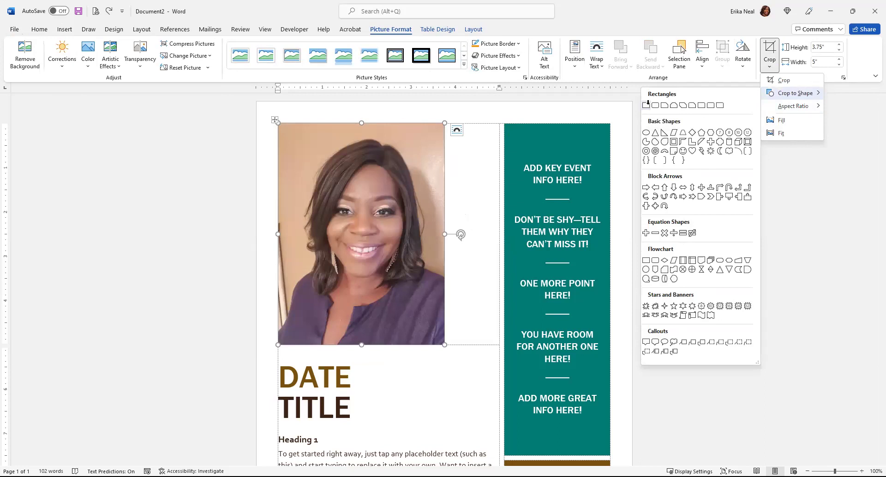
{"action": "left_click", "coordinate": [646, 105]}
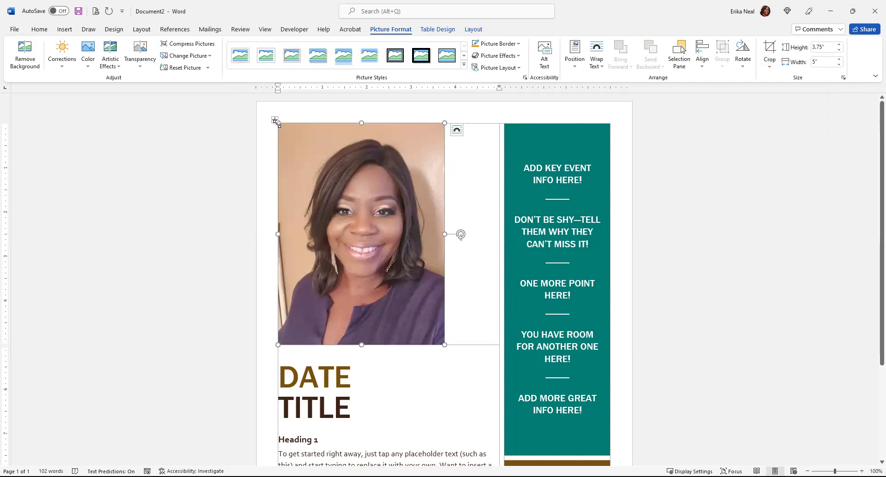
{"action": "left_click", "coordinate": [770, 68]}
{"action": "mouse_move", "coordinate": [803, 100]}
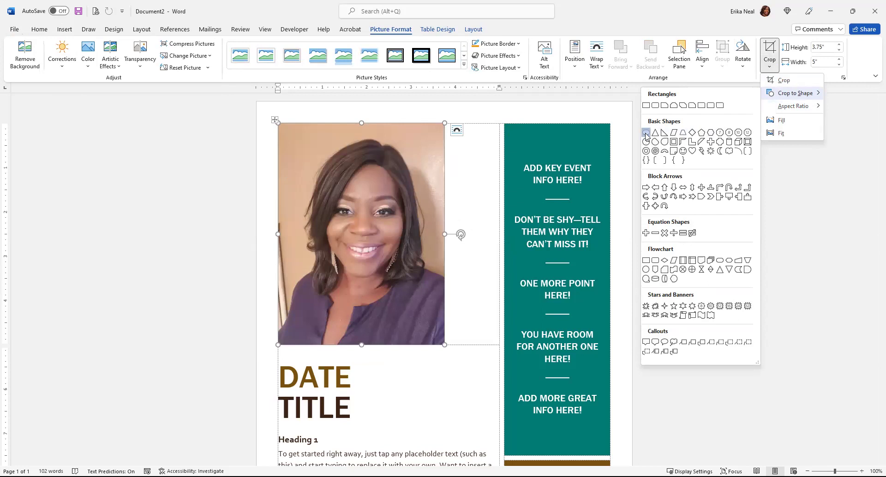
{"action": "left_click", "coordinate": [645, 132]}
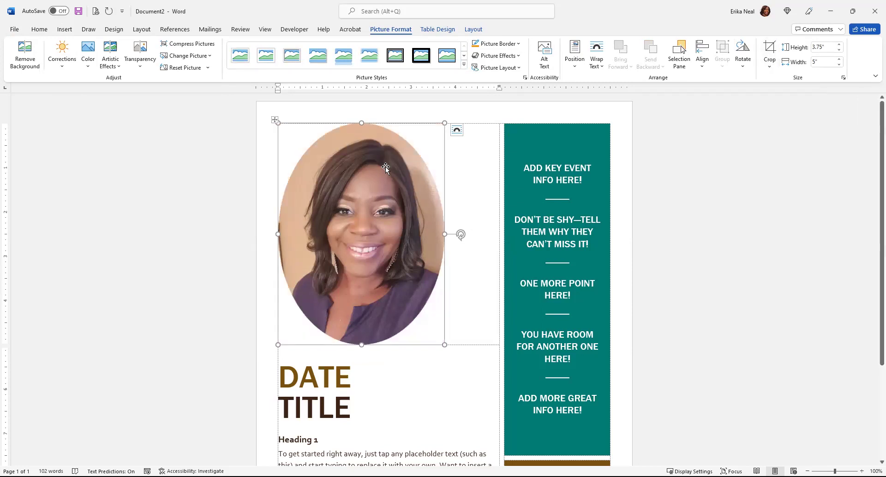
- Undo the oval crop and reapply the oval shape to the portrait
{"action": "left_click", "coordinate": [769, 70]}
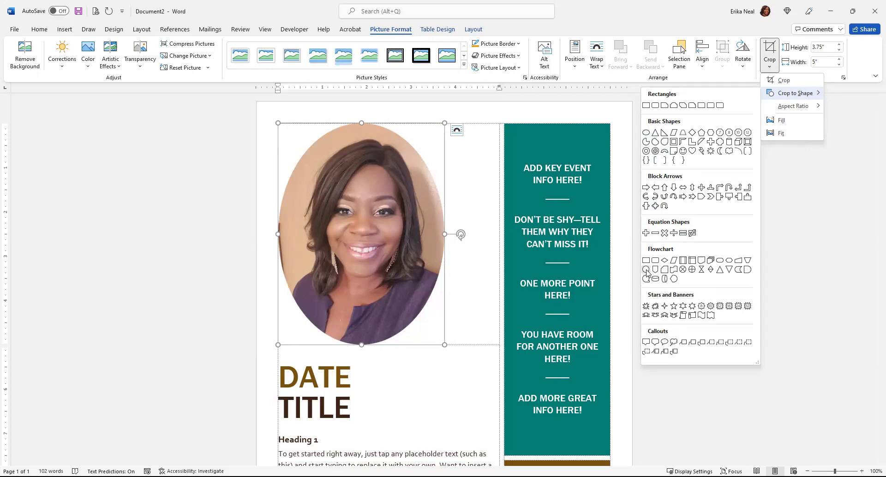
{"action": "left_click", "coordinate": [645, 271]}
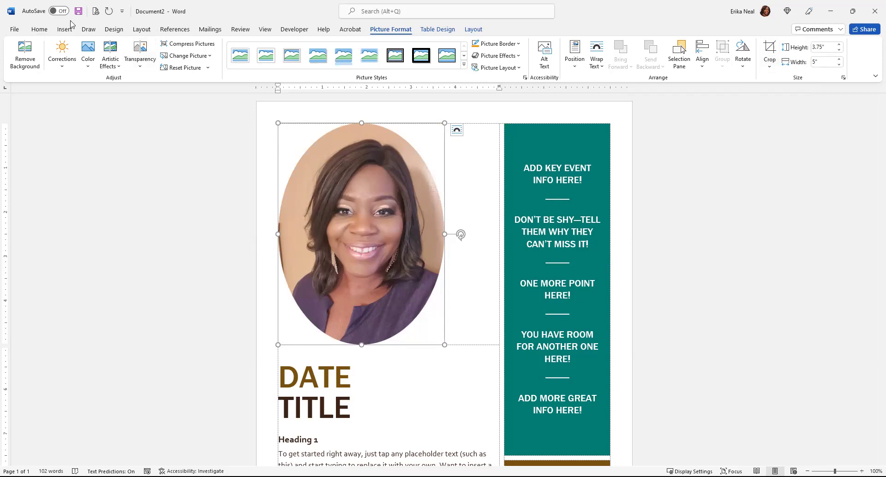
{"action": "left_click", "coordinate": [39, 29]}
{"action": "left_click", "coordinate": [15, 46]}
{"action": "left_click", "coordinate": [15, 46]}
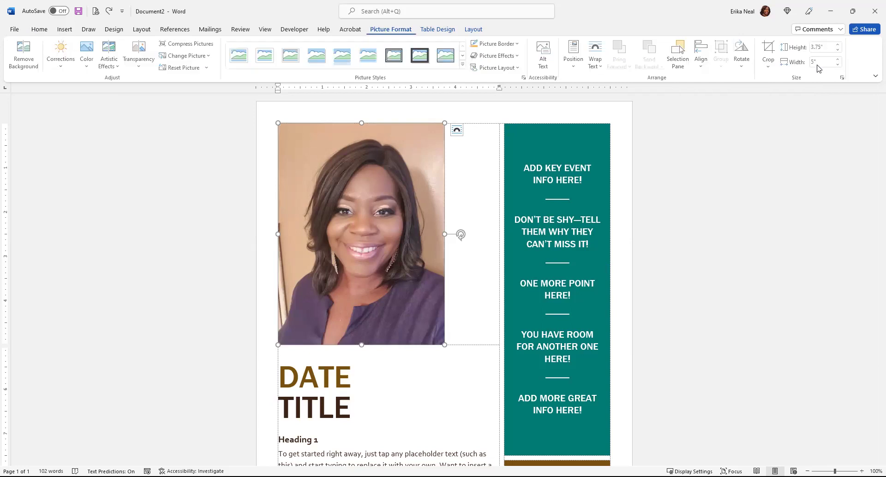
{"action": "left_click", "coordinate": [769, 67]}
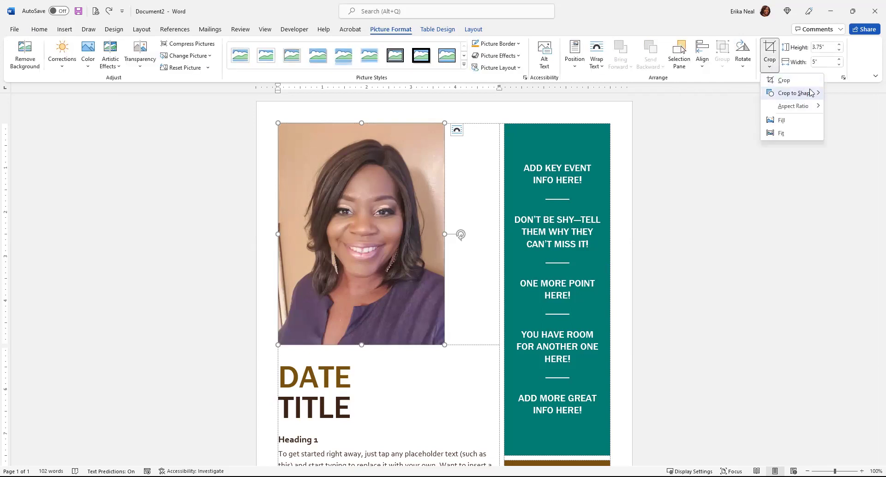
{"action": "mouse_move", "coordinate": [810, 92]}
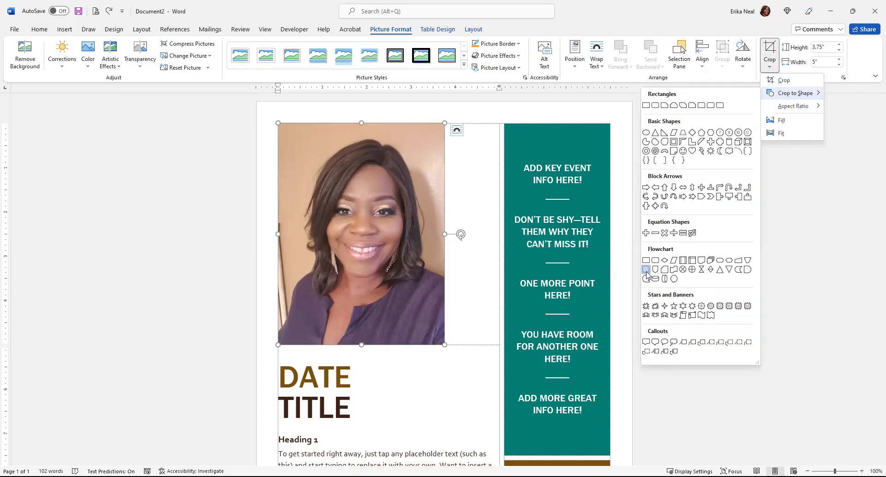
{"action": "left_click", "coordinate": [646, 270]}
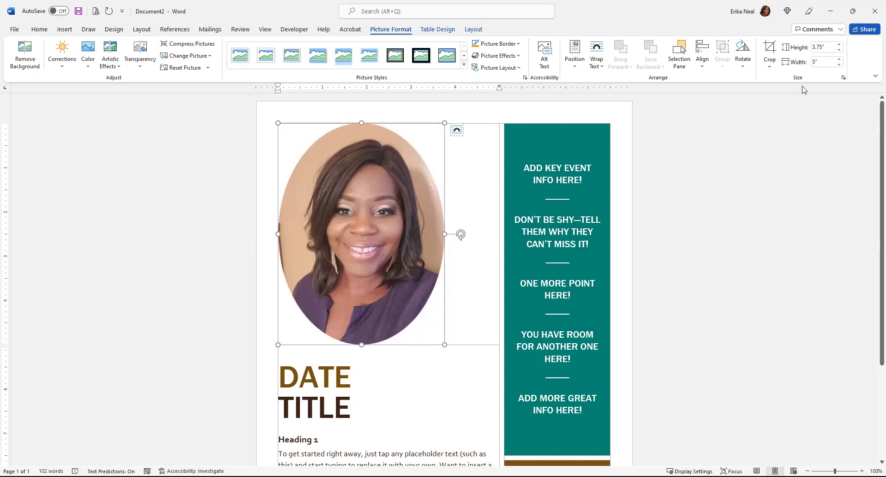
- Apply a 1:1 aspect ratio so the oval crop becomes a circle
{"action": "left_click", "coordinate": [768, 66]}
{"action": "mouse_move", "coordinate": [806, 108]}
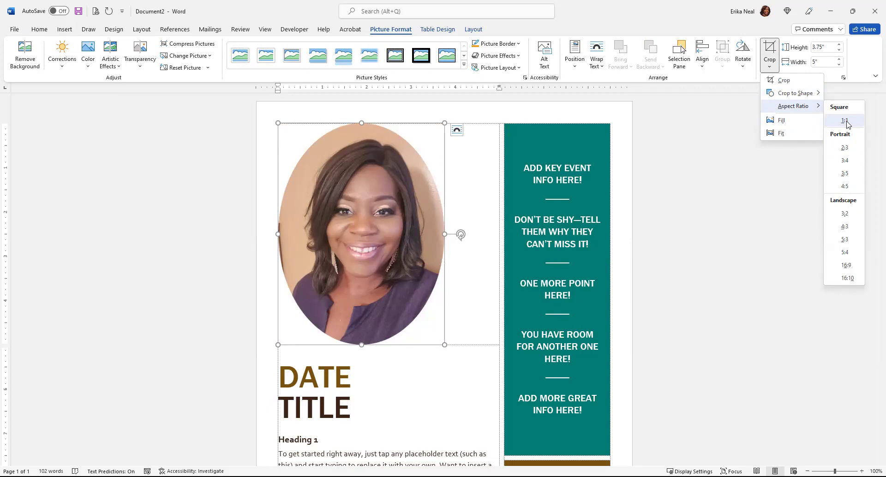
{"action": "left_click", "coordinate": [844, 121]}
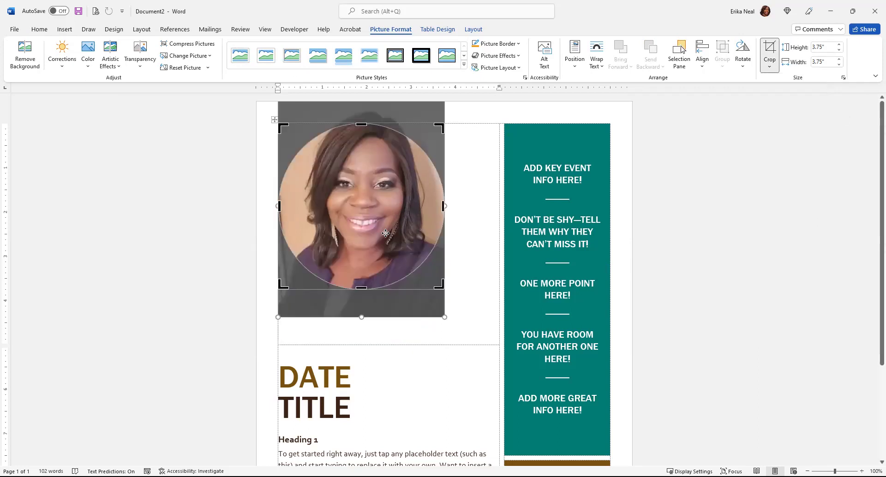
- Shift and enlarge the photo behind the circle and resize the crop to frame the face
{"action": "mouse_move", "coordinate": [377, 216]}
{"action": "left_mouse_down"}
{"action": "mouse_move", "coordinate": [384, 250]}
{"action": "mouse_move", "coordinate": [375, 217]}
{"action": "mouse_move", "coordinate": [372, 228]}
{"action": "left_mouse_up"}
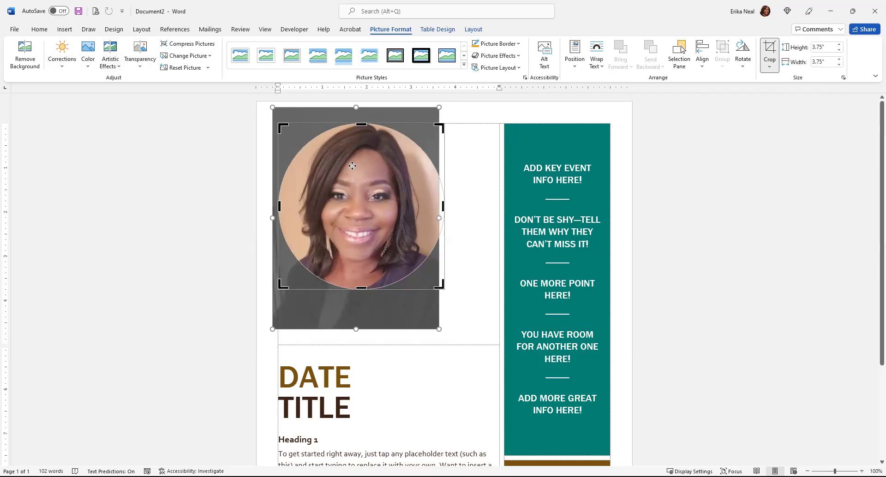
{"action": "left_click_drag", "start_coordinate": [343, 193], "coordinate": [380, 210]}
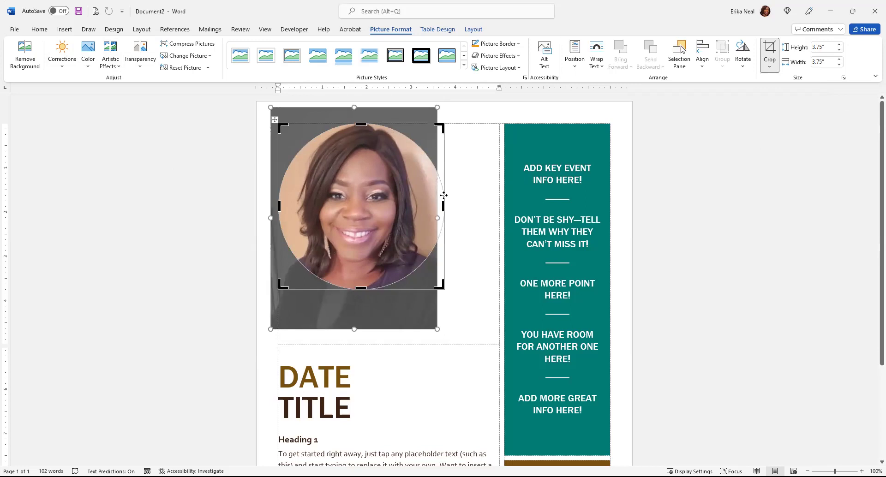
{"action": "left_click_drag", "start_coordinate": [408, 221], "coordinate": [415, 220]}
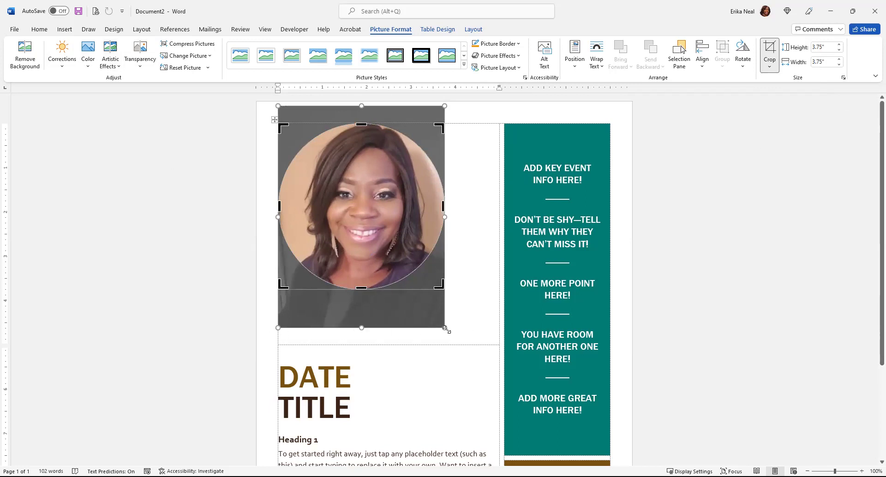
{"action": "left_click_drag", "start_coordinate": [445, 329], "coordinate": [447, 331]}
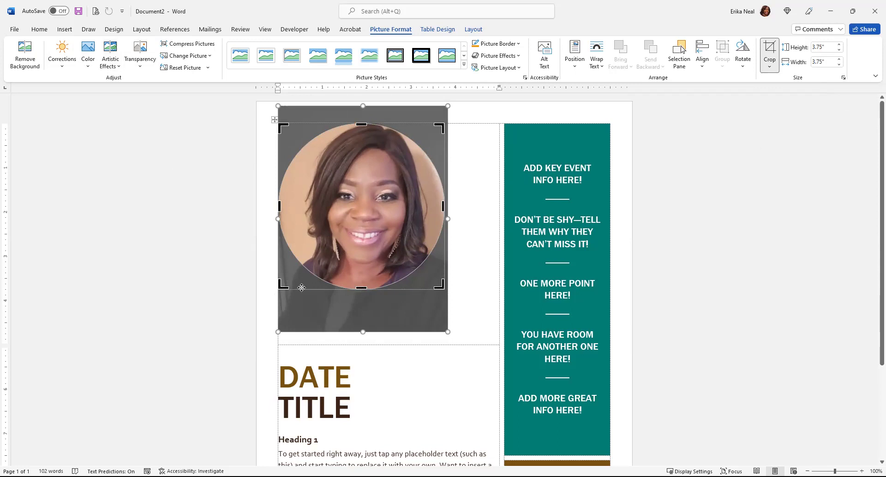
{"action": "mouse_move", "coordinate": [280, 126]}
{"action": "left_mouse_down"}
{"action": "mouse_move", "coordinate": [291, 134]}
{"action": "mouse_move", "coordinate": [278, 109]}
{"action": "mouse_move", "coordinate": [287, 122]}
{"action": "mouse_move", "coordinate": [285, 112]}
{"action": "left_mouse_up"}
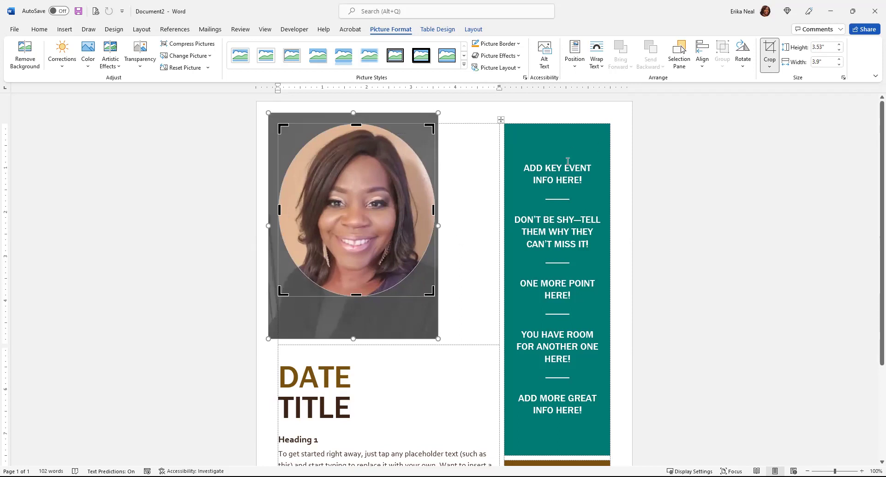
- Apply the circular crop and enlarge the round portrait to about 4.48" by 4.94"
{"action": "left_click", "coordinate": [769, 46]}
{"action": "left_click", "coordinate": [460, 376]}
{"action": "left_click", "coordinate": [434, 293]}
{"action": "mouse_move", "coordinate": [436, 298]}
{"action": "left_mouse_down"}
{"action": "mouse_move", "coordinate": [483, 320]}
{"action": "mouse_move", "coordinate": [476, 292]}
{"action": "left_mouse_up"}
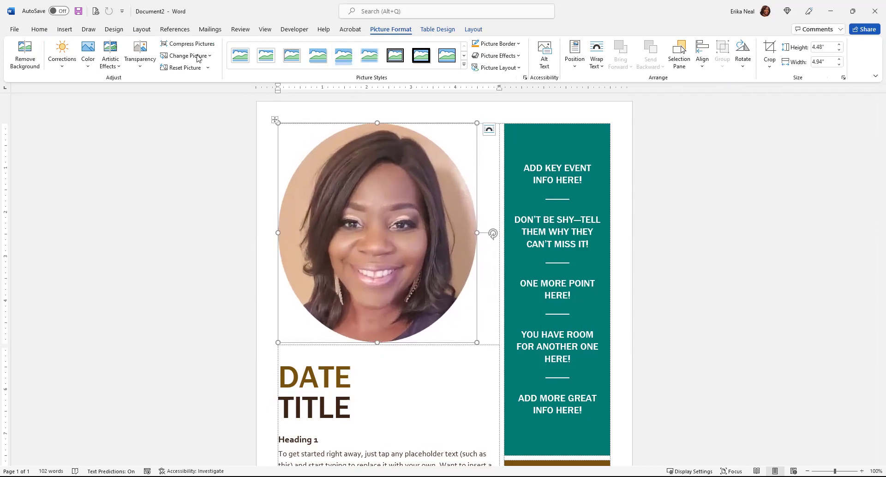
{"action": "left_click", "coordinate": [40, 29]}
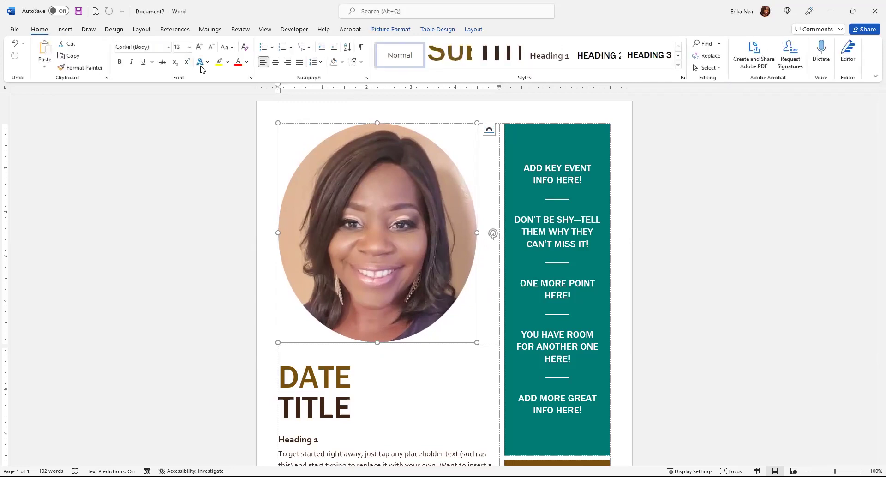
{"action": "double_click", "coordinate": [415, 365]}
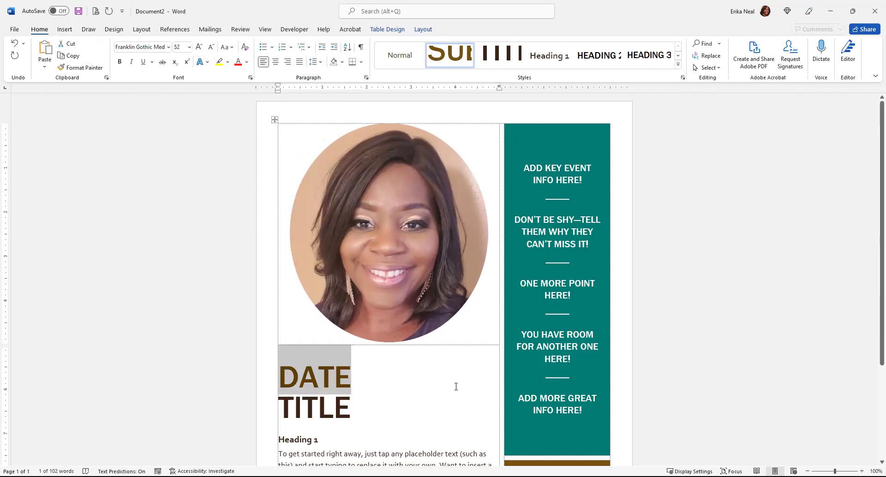
{"action": "left_click", "coordinate": [390, 220]}
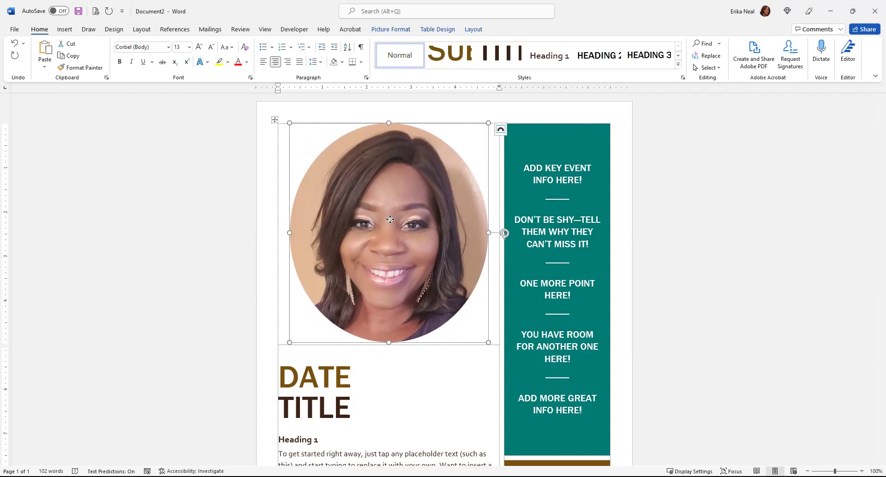
- Undo the enlargement and circular crop, then browse stock images for a replacement photo
{"action": "key", "text": "ctrl+z"}
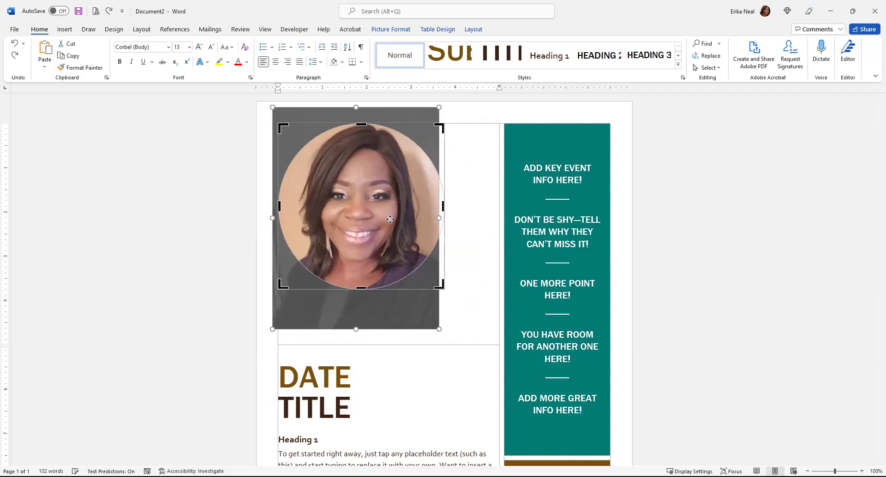
{"action": "key", "text": "ctrl+z"}
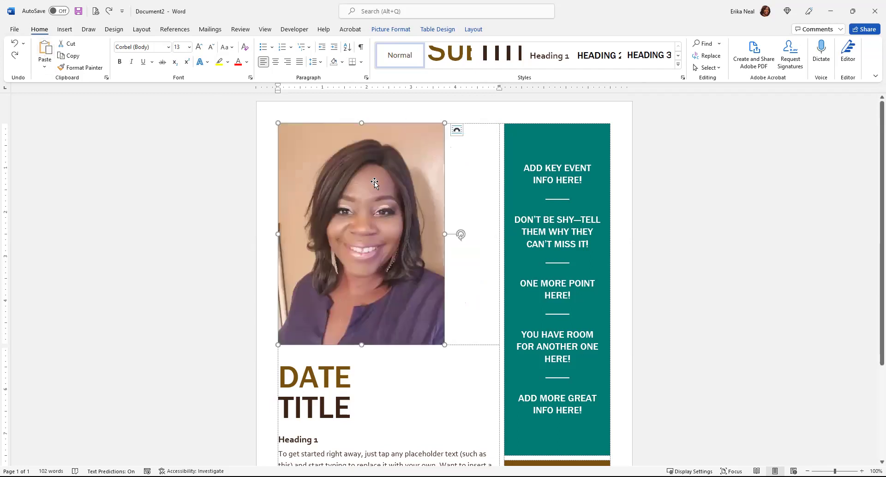
{"action": "right_click", "coordinate": [379, 208]}
{"action": "mouse_move", "coordinate": [447, 285]}
{"action": "left_click", "coordinate": [494, 296]}
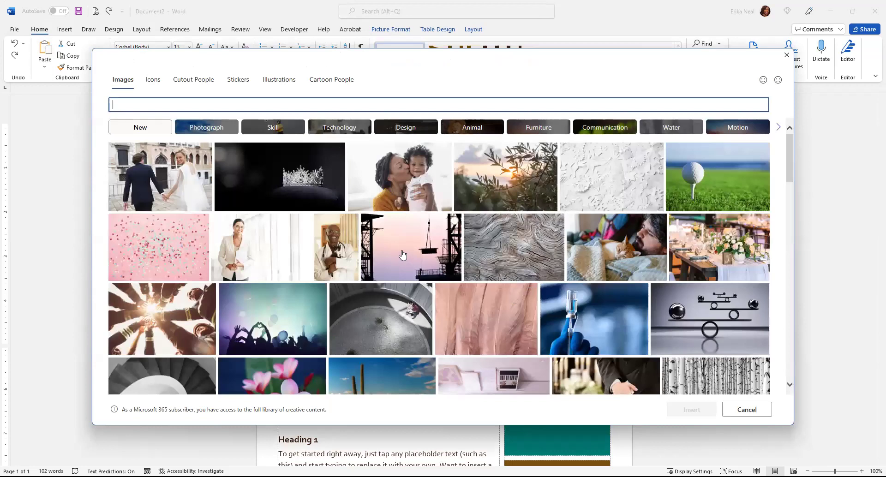
{"action": "scroll", "coordinate": [425, 227], "scroll_direction": "down", "scroll_amount": 1}
{"action": "scroll", "coordinate": [425, 227], "scroll_direction": "down", "scroll_amount": 10}
{"action": "scroll", "coordinate": [226, 281], "scroll_direction": "down", "scroll_amount": 1}
{"action": "scroll", "coordinate": [283, 202], "scroll_direction": "down", "scroll_amount": 2}
{"action": "scroll", "coordinate": [240, 184], "scroll_direction": "down", "scroll_amount": 10}
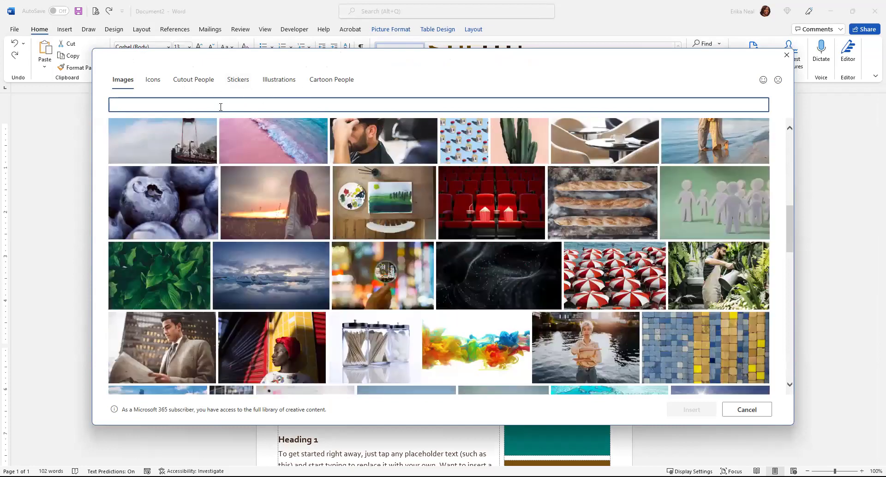
- Search stock images for laptop and insert the hands-on-laptop photo in place of the portrait
{"action": "type", "text": "laptop"}
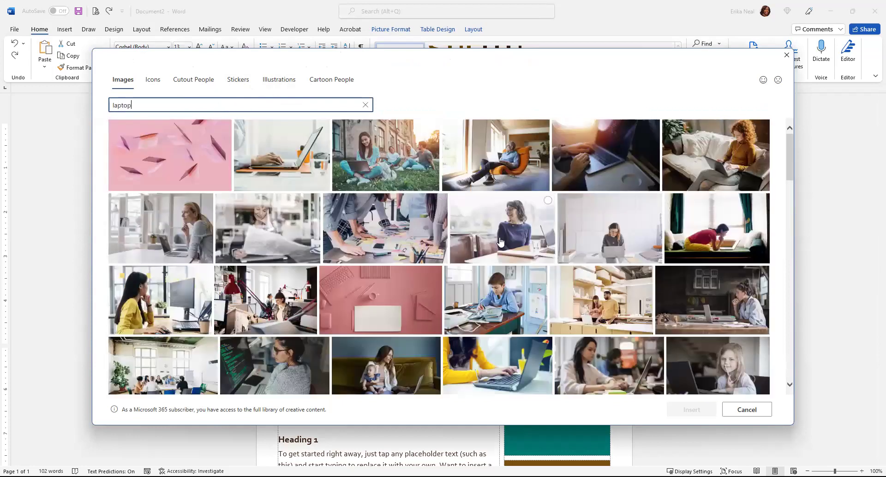
{"action": "left_click", "coordinate": [289, 162]}
{"action": "left_click", "coordinate": [701, 408]}
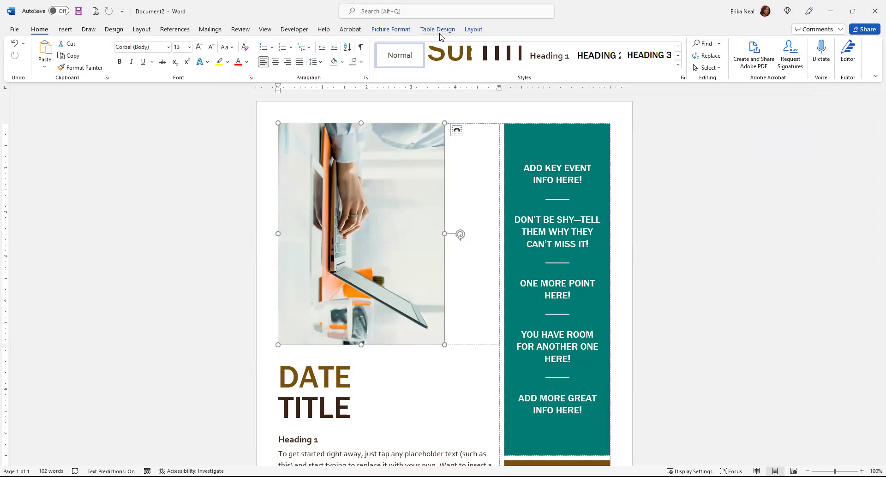
- Rotate the laptop photo 90° left so it sits upright
{"action": "left_click", "coordinate": [390, 29]}
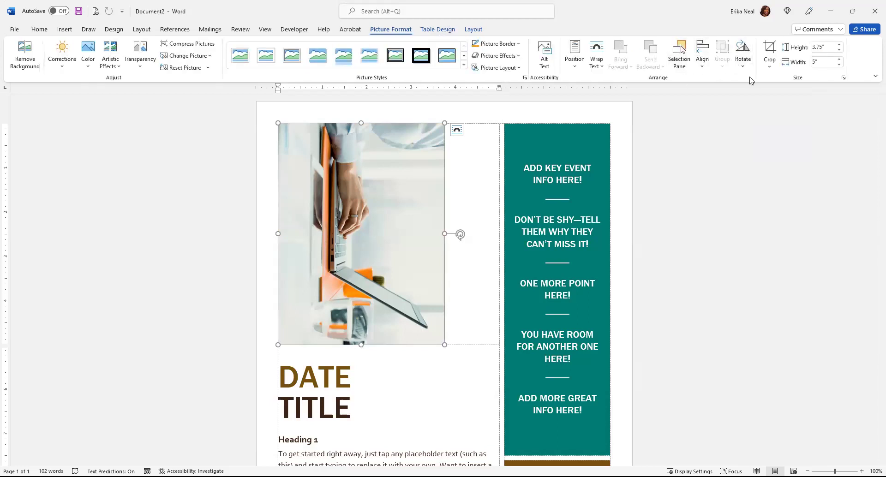
{"action": "left_click", "coordinate": [741, 68]}
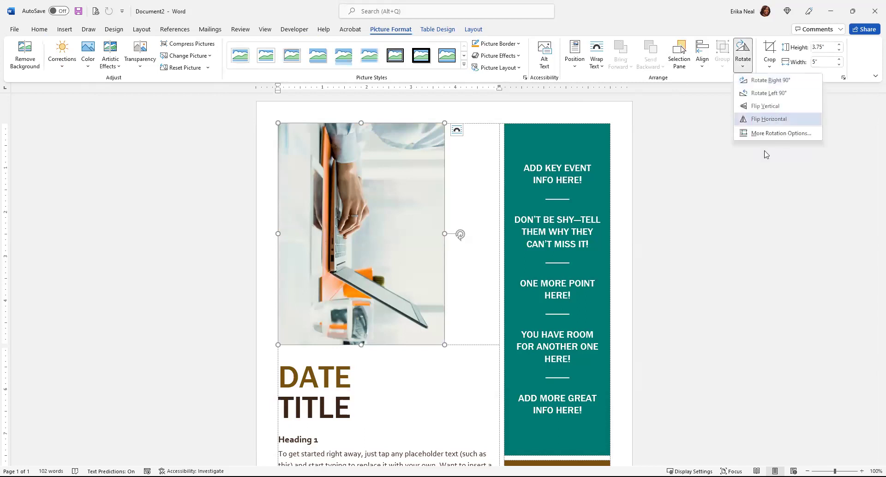
{"action": "left_click", "coordinate": [773, 93]}
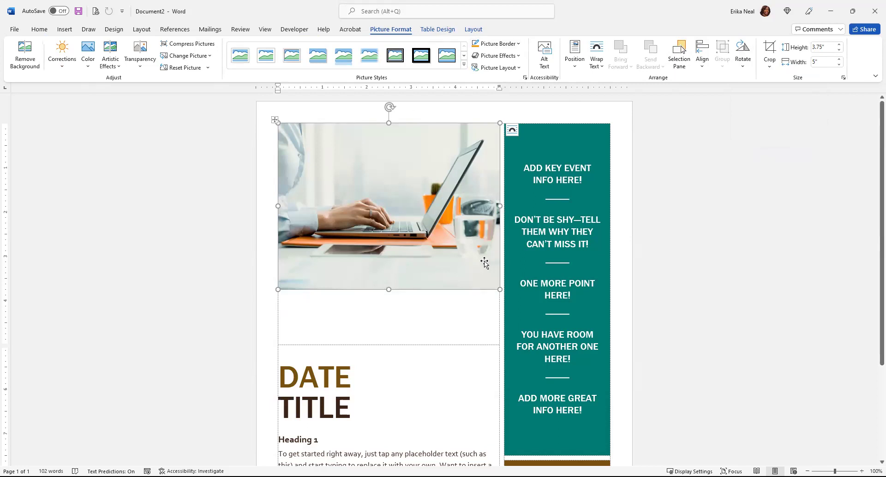
- Crop the laptop photo to a 1:1 square, shifting it slightly left within the crop
{"action": "left_click", "coordinate": [769, 70]}
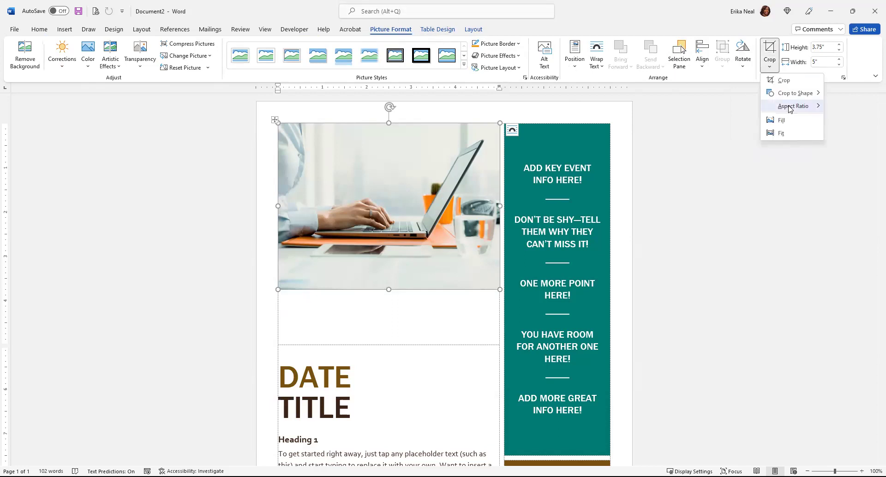
{"action": "mouse_move", "coordinate": [789, 107]}
{"action": "left_click", "coordinate": [844, 120]}
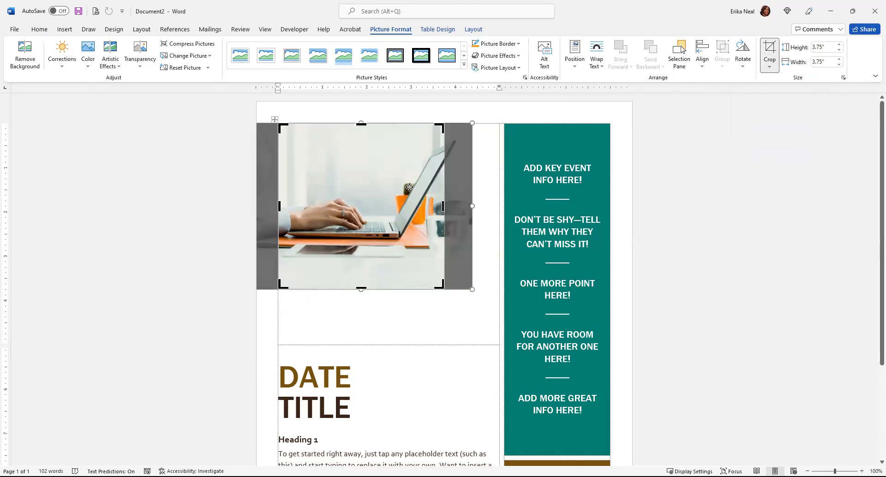
{"action": "left_click_drag", "start_coordinate": [413, 220], "coordinate": [408, 220]}
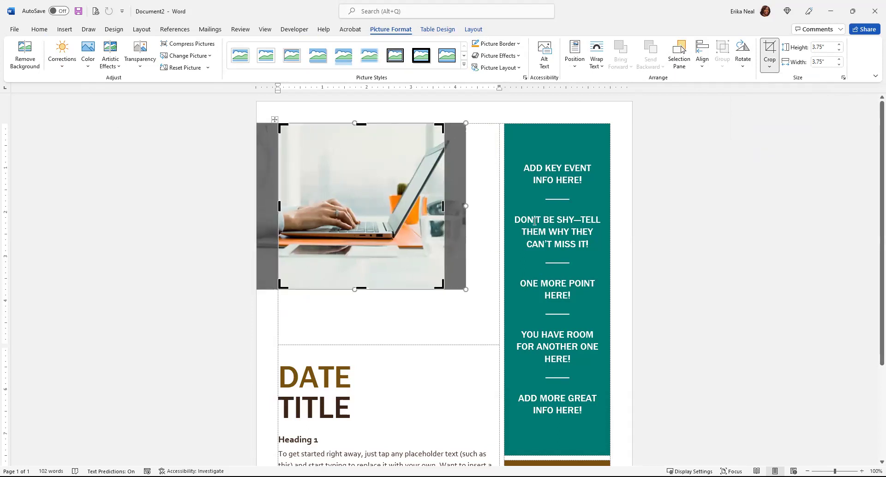
{"action": "left_click", "coordinate": [770, 55]}
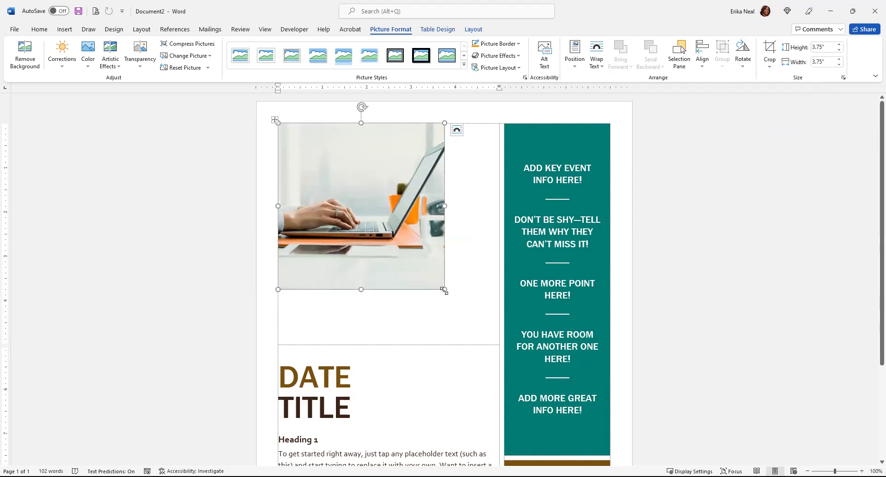
- Enlarge the square laptop photo from its corner until it fills the table cell
{"action": "left_click_drag", "start_coordinate": [444, 290], "coordinate": [450, 294]}
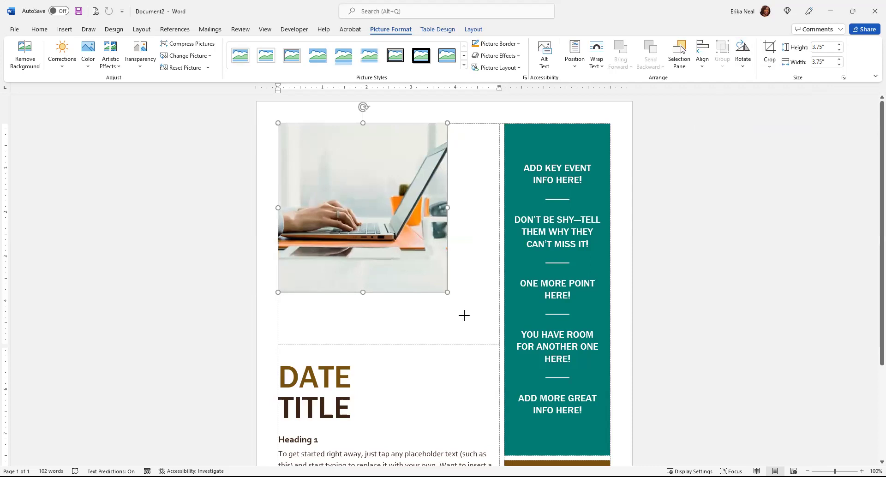
{"action": "left_click_drag", "start_coordinate": [493, 344], "coordinate": [494, 345]}
{"action": "left_click", "coordinate": [433, 370]}
{"action": "left_click", "coordinate": [714, 291]}
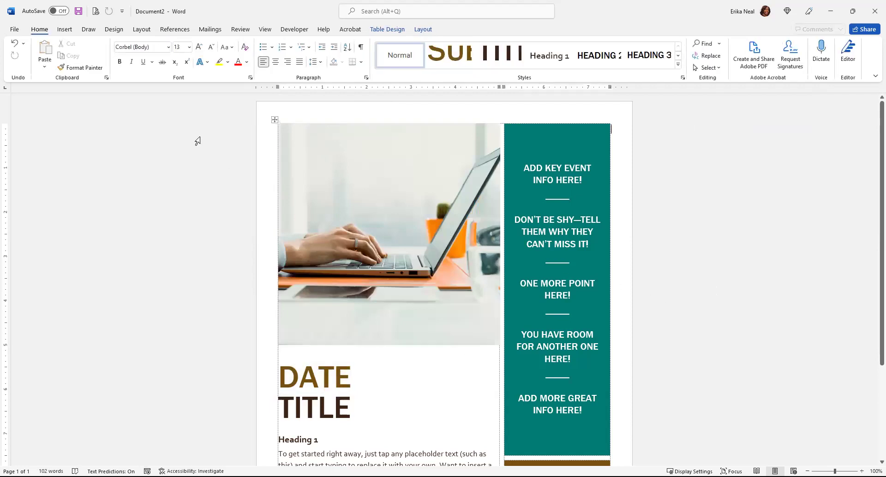
- Undo the enlargement and square crop, then try stretching the photo taller and undo that too
{"action": "left_click", "coordinate": [14, 44]}
{"action": "left_click", "coordinate": [14, 44]}
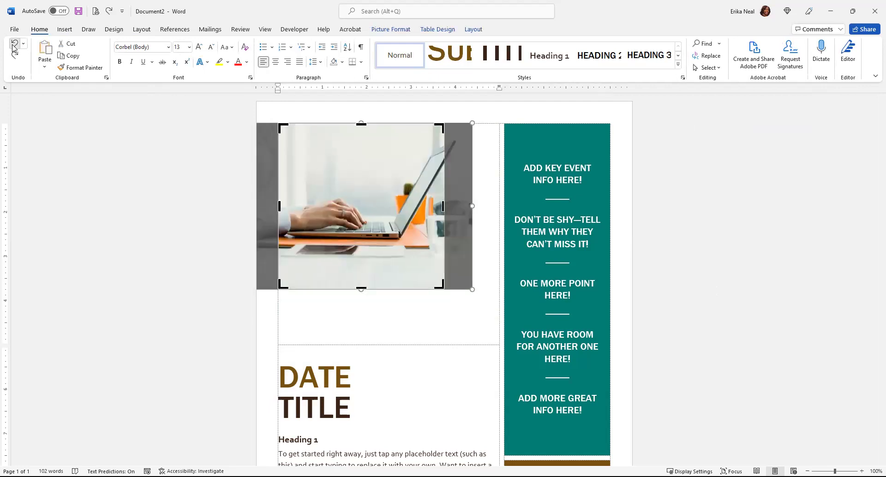
{"action": "left_click", "coordinate": [15, 44]}
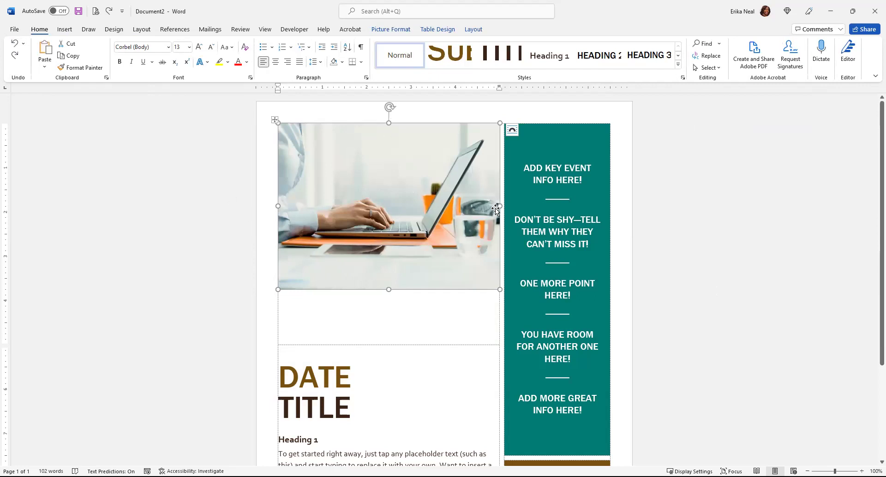
{"action": "left_click_drag", "start_coordinate": [389, 289], "coordinate": [394, 343]}
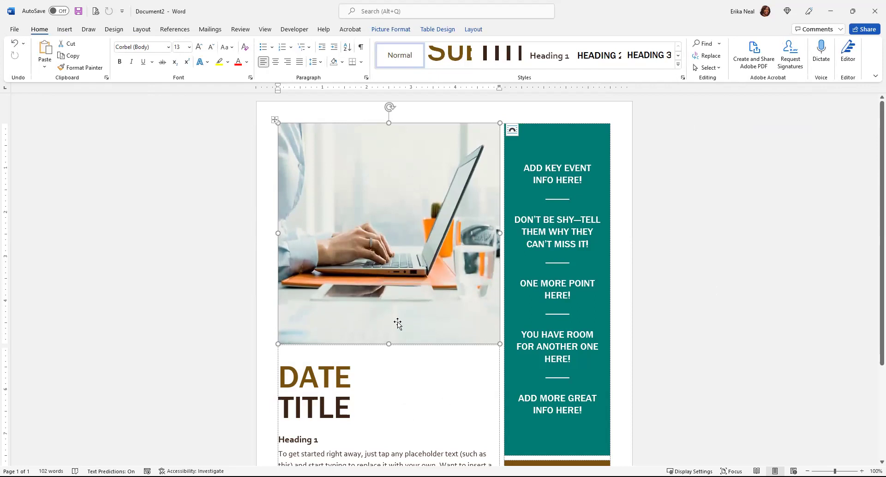
{"action": "left_click", "coordinate": [16, 45]}
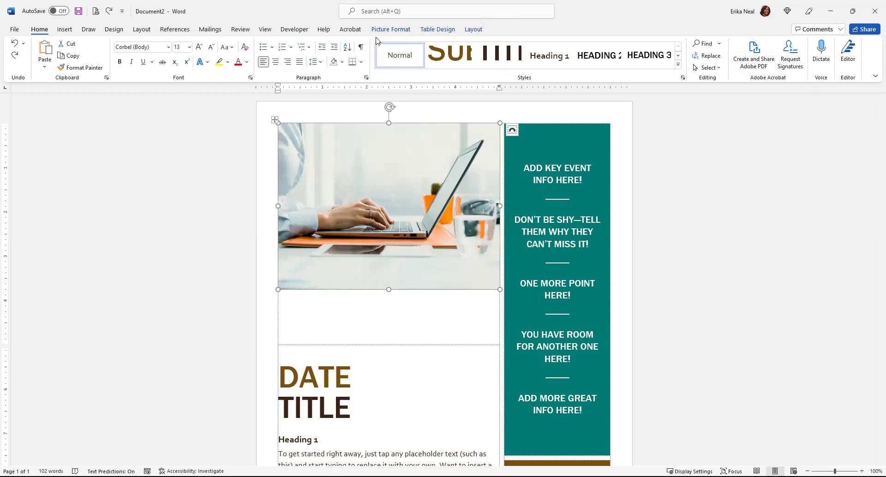
- Crop the laptop photo to a 1:1 square aspect ratio and leave crop mode
{"action": "left_click", "coordinate": [377, 33]}
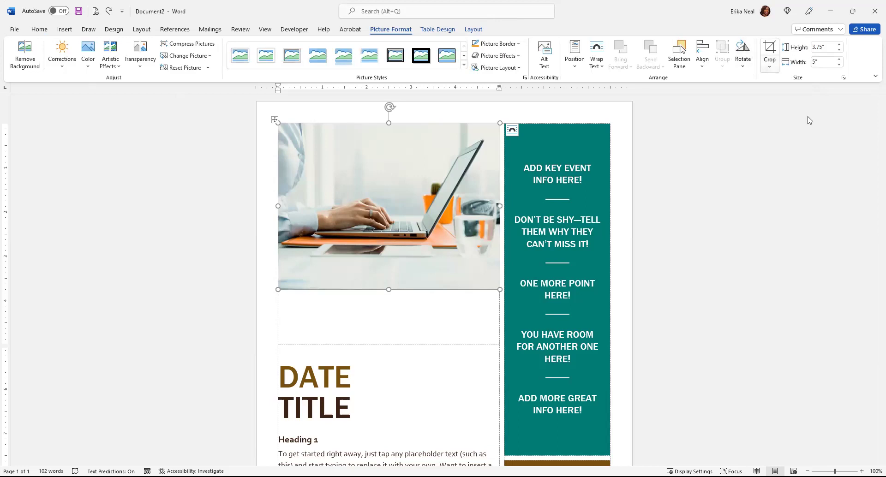
{"action": "key", "text": "alt+j"}
{"action": "key", "text": "p"}
{"action": "key", "text": "c"}
{"action": "mouse_move", "coordinate": [816, 109]}
{"action": "left_click", "coordinate": [841, 120]}
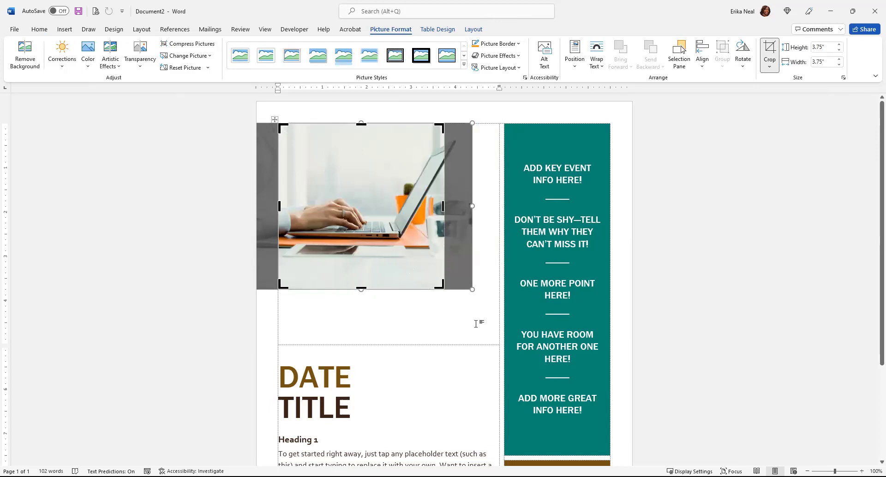
{"action": "left_click", "coordinate": [476, 324]}
- Enlarge the square photo to fill the photo cell; attempts to drag it elsewhere fail
{"action": "left_click_drag", "start_coordinate": [443, 289], "coordinate": [498, 340]}
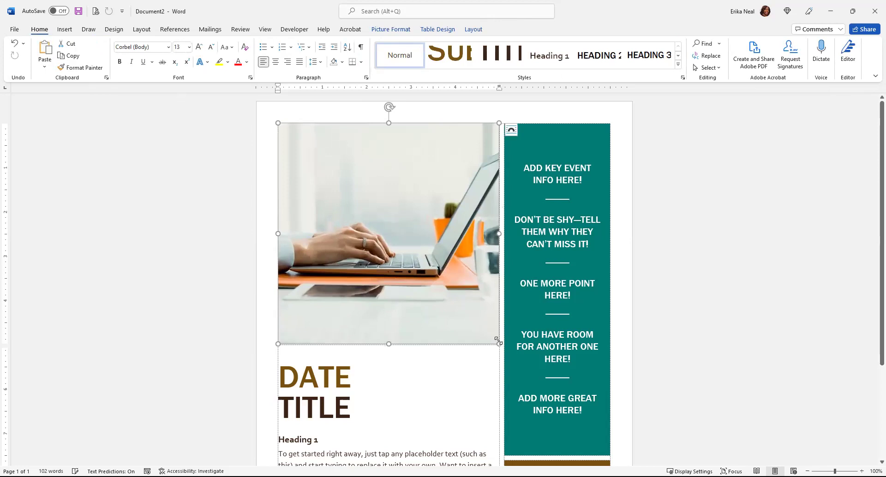
{"action": "left_click", "coordinate": [672, 262]}
{"action": "left_click_drag", "start_coordinate": [444, 269], "coordinate": [399, 204]}
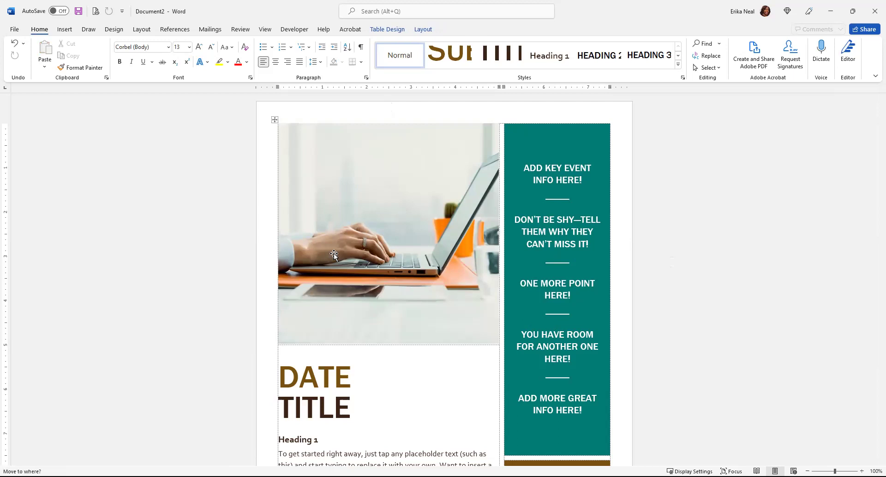
{"action": "left_click_drag", "start_coordinate": [333, 254], "coordinate": [384, 222]}
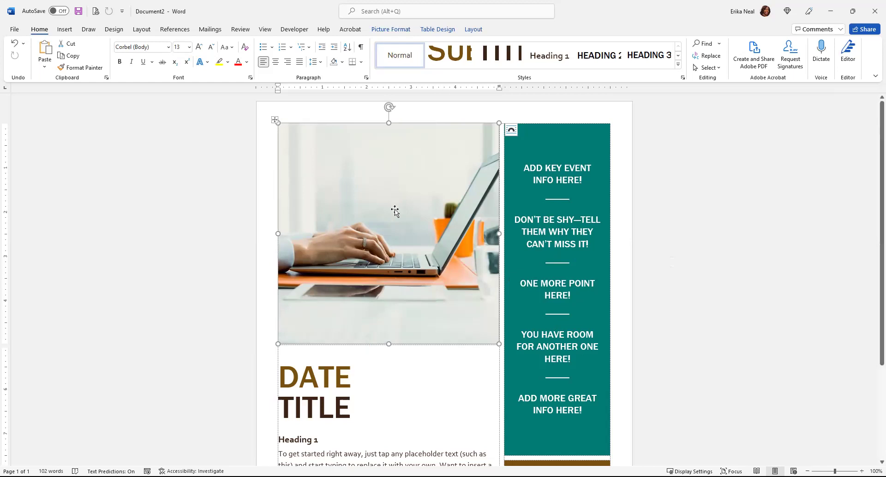
- Set the laptop photo's text wrapping to In Front of Text
{"action": "right_click", "coordinate": [395, 213]}
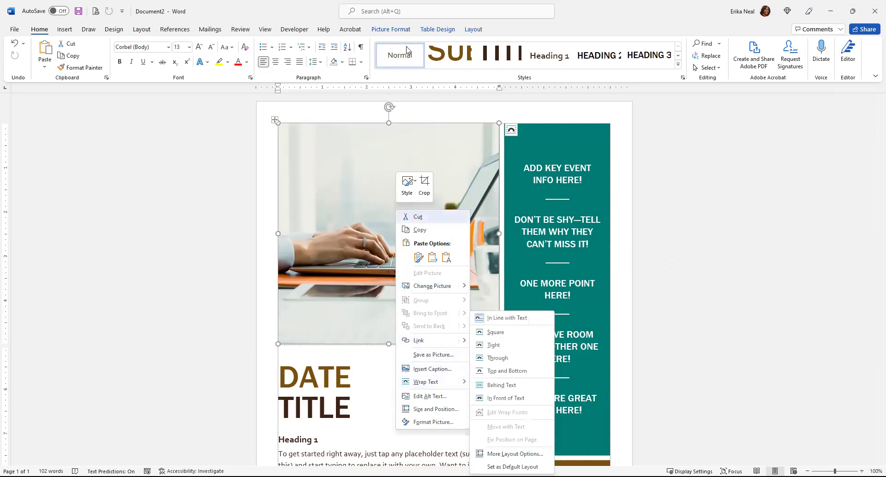
{"action": "left_click", "coordinate": [390, 30]}
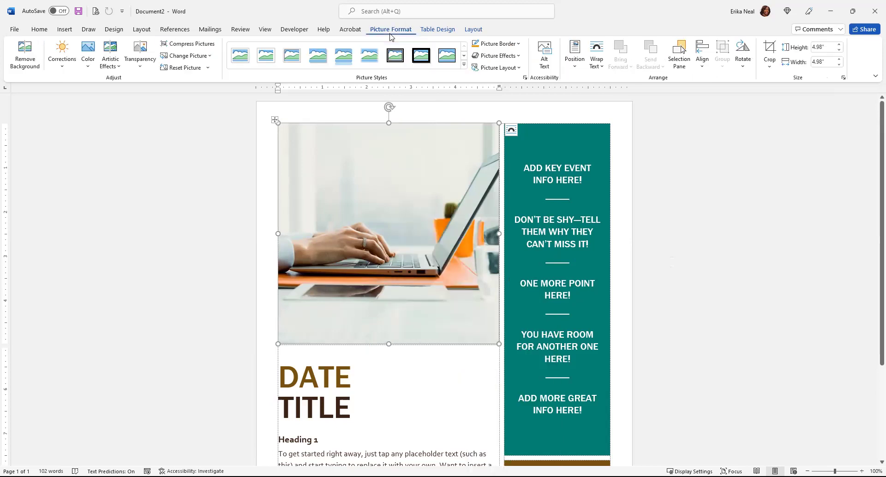
{"action": "left_click", "coordinate": [598, 73]}
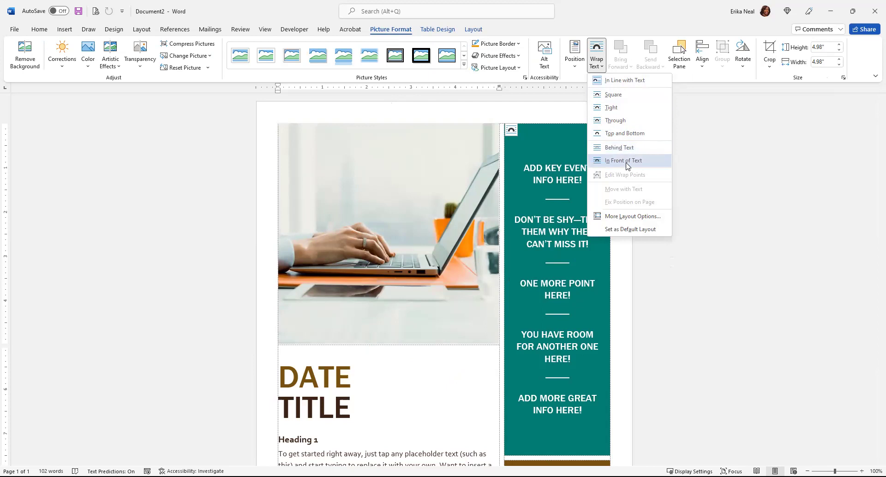
{"action": "left_click", "coordinate": [626, 161]}
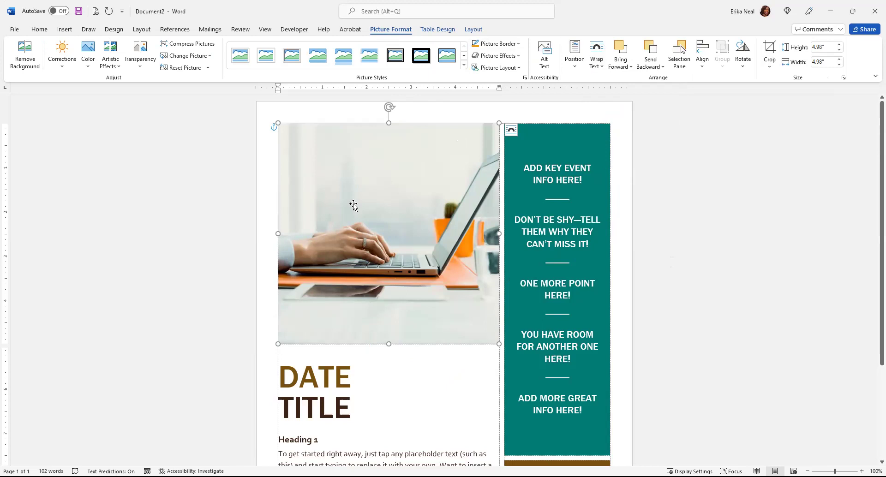
- Move the floating photo over the sidebar and shrink it to 3.57 inches square
{"action": "left_click_drag", "start_coordinate": [353, 205], "coordinate": [374, 286]}
{"action": "scroll", "coordinate": [371, 263], "scroll_direction": "down", "scroll_amount": 3}
{"action": "left_click_drag", "start_coordinate": [356, 162], "coordinate": [395, 263]}
{"action": "scroll", "coordinate": [489, 202], "scroll_direction": "down", "scroll_amount": 1}
{"action": "scroll", "coordinate": [489, 201], "scroll_direction": "down", "scroll_amount": 1}
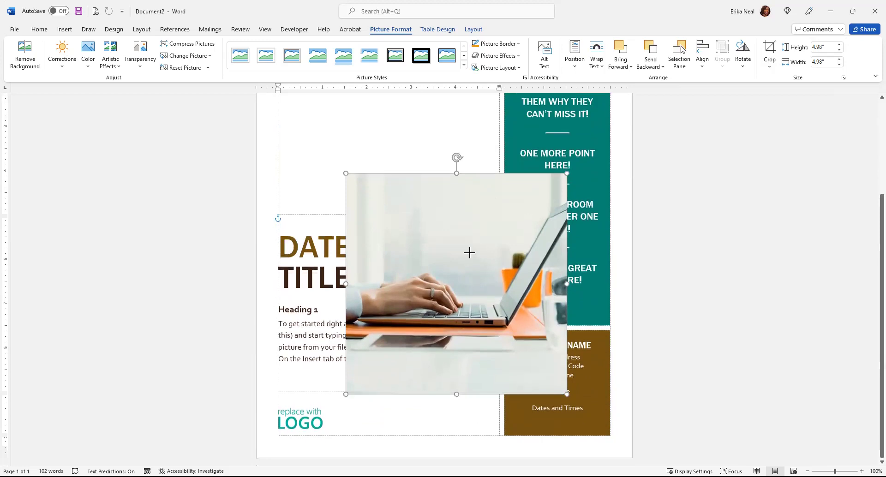
{"action": "left_click_drag", "start_coordinate": [566, 173], "coordinate": [504, 235]}
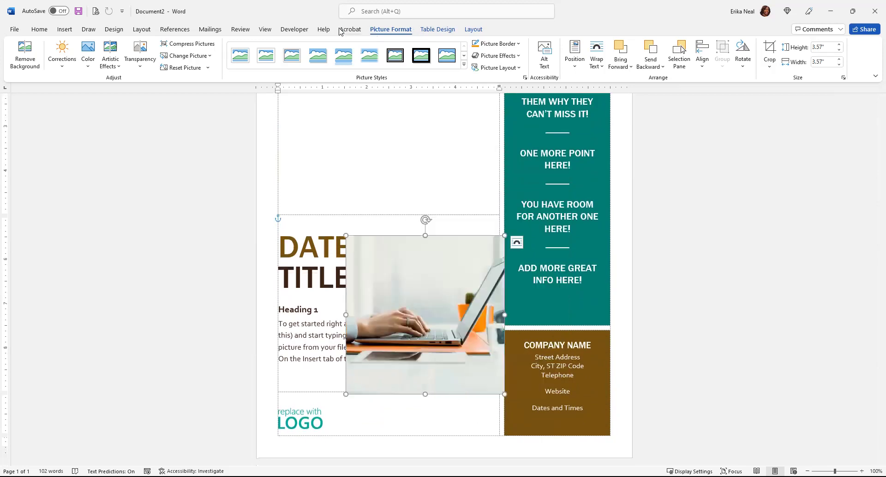
{"action": "left_click_drag", "start_coordinate": [424, 287], "coordinate": [415, 168]}
{"action": "scroll", "coordinate": [397, 245], "scroll_direction": "up", "scroll_amount": 2}
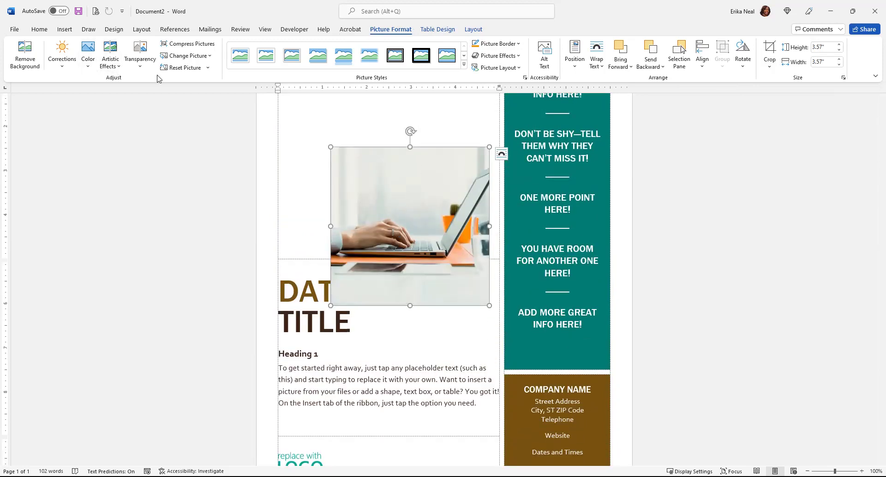
- Centre the photo in the area above DATE, undoing an accidental widening
{"action": "left_click_drag", "start_coordinate": [424, 213], "coordinate": [386, 156]}
{"action": "scroll", "coordinate": [387, 157], "scroll_direction": "up", "scroll_amount": 3}
{"action": "left_click_drag", "start_coordinate": [394, 227], "coordinate": [460, 216]}
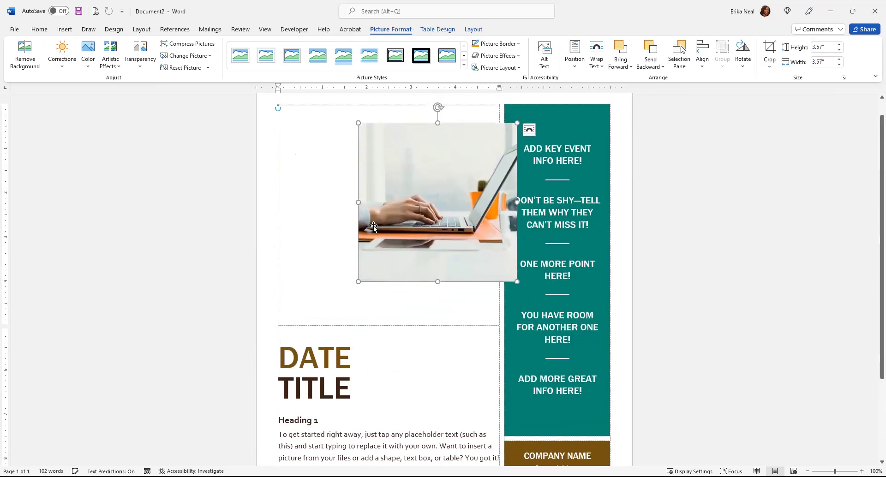
{"action": "left_click_drag", "start_coordinate": [358, 202], "coordinate": [300, 202]}
{"action": "left_click", "coordinate": [40, 29]}
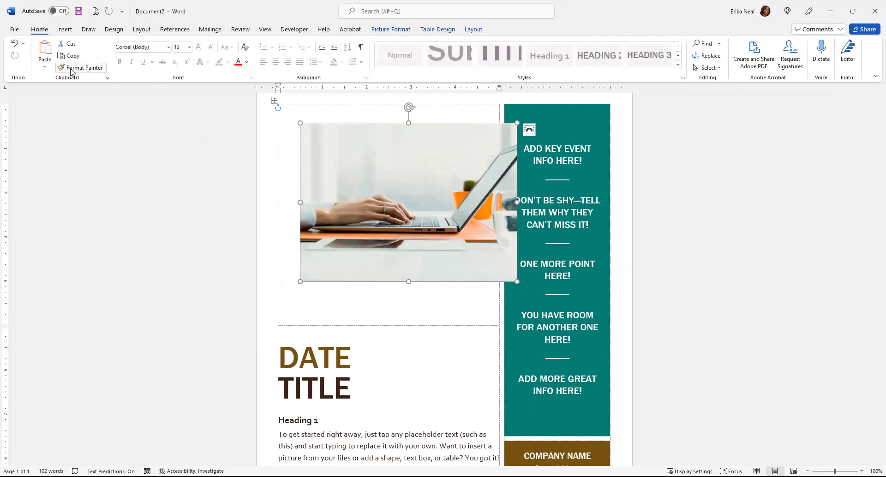
{"action": "left_click", "coordinate": [15, 42]}
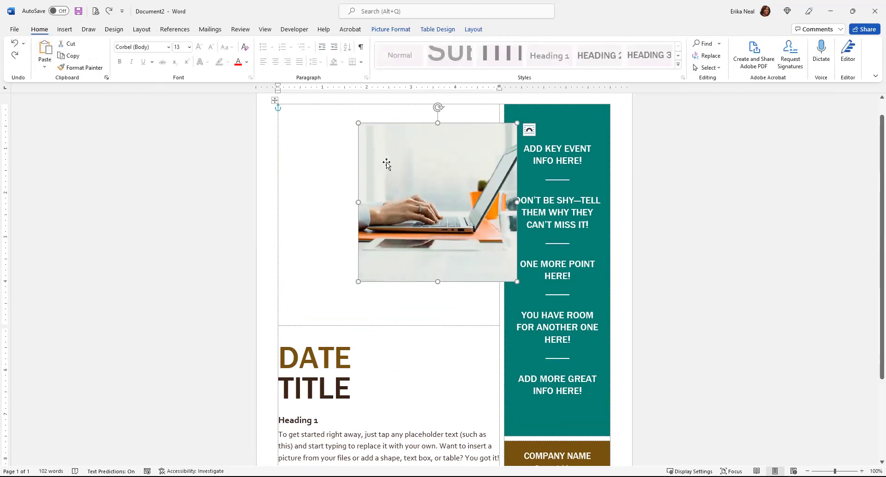
{"action": "left_click", "coordinate": [400, 30]}
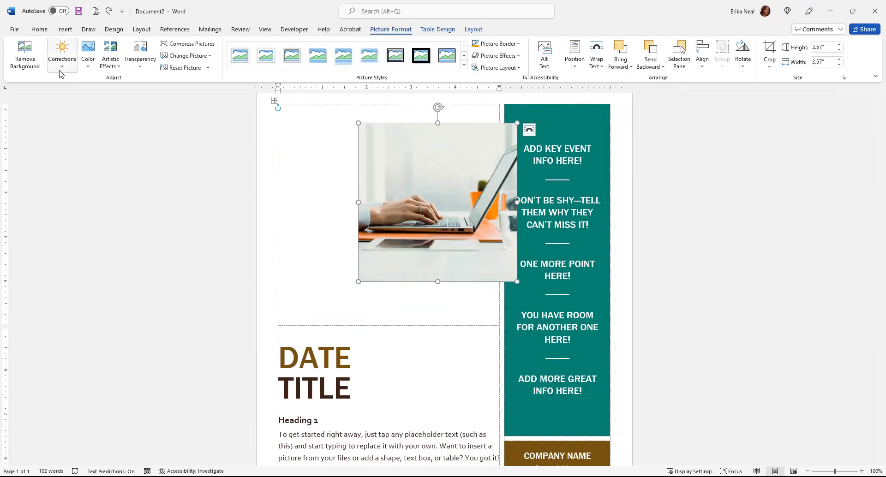
{"action": "left_click_drag", "start_coordinate": [434, 177], "coordinate": [387, 188]}
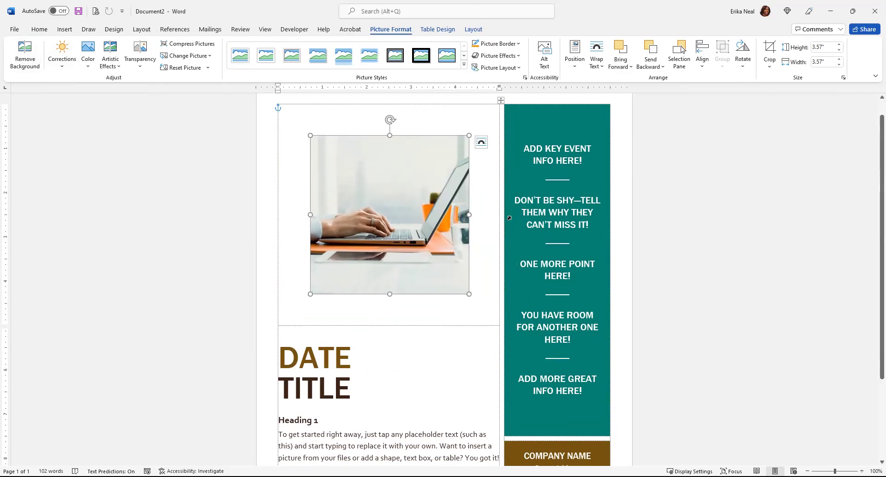
{"action": "left_click", "coordinate": [625, 258]}
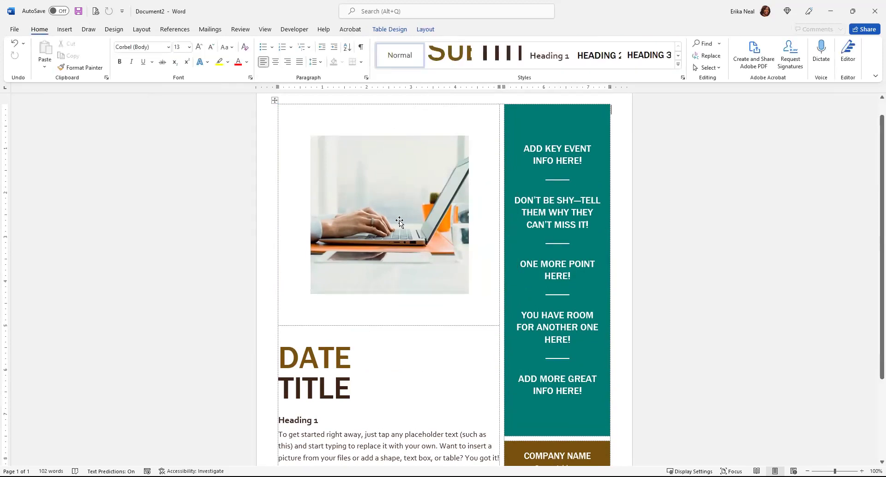
{"action": "left_click", "coordinate": [323, 194]}
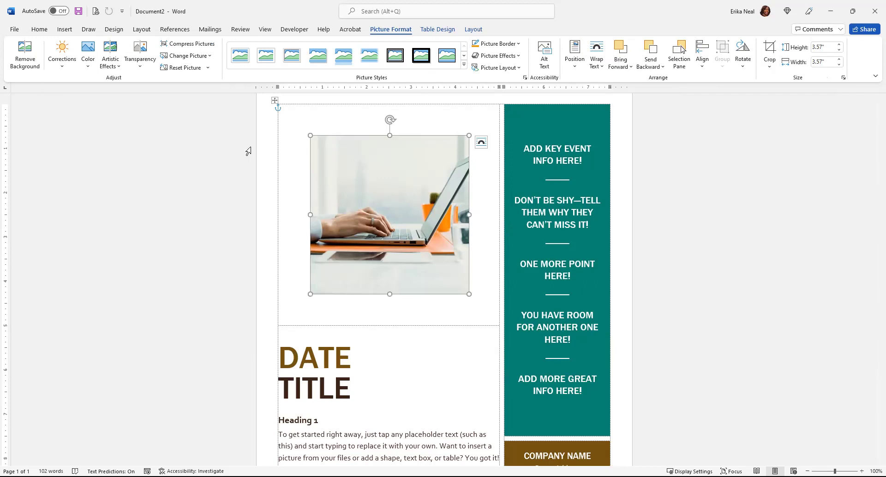
{"action": "right_click", "coordinate": [387, 171]}
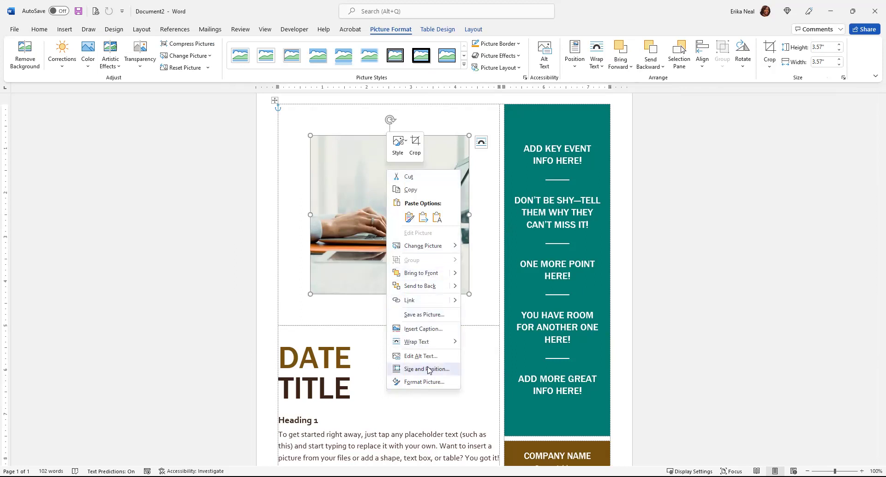
- Use Change Picture From a File to insert the portrait 20200125_164805
{"action": "mouse_move", "coordinate": [433, 248]}
{"action": "left_click", "coordinate": [486, 253]}
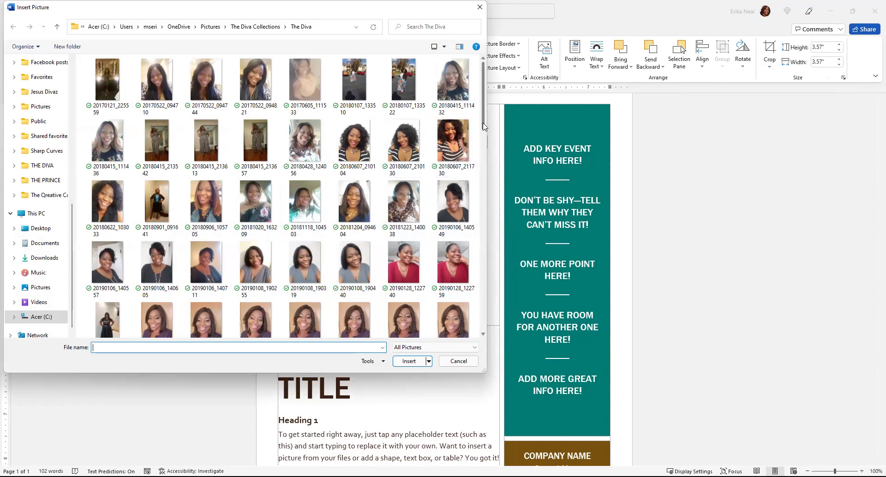
{"action": "scroll", "coordinate": [485, 139], "scroll_direction": "down", "scroll_amount": 5}
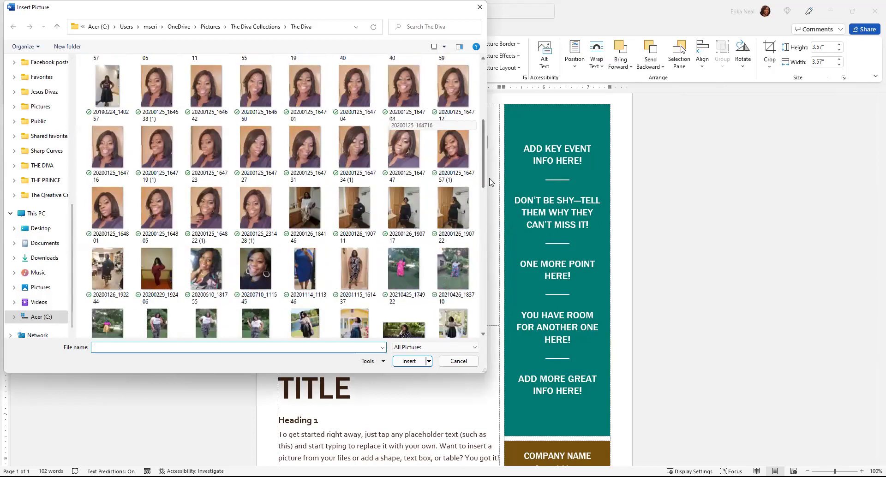
{"action": "left_click_drag", "start_coordinate": [491, 181], "coordinate": [493, 190]}
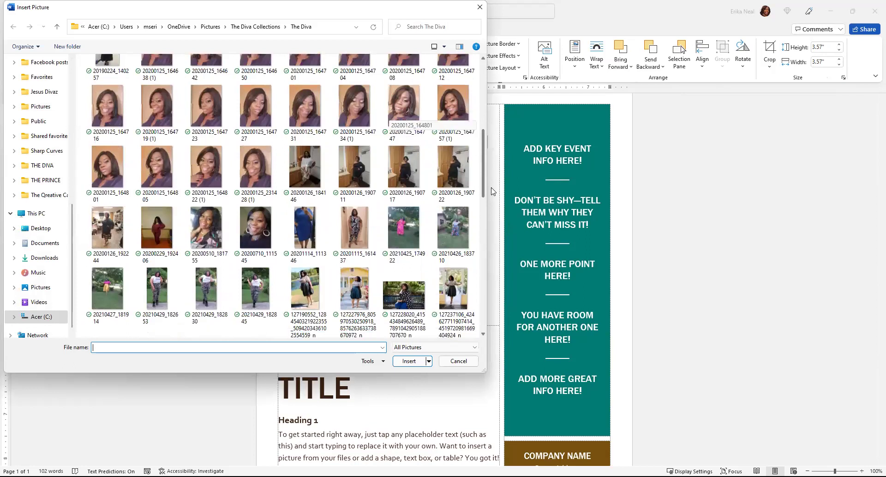
{"action": "scroll", "coordinate": [492, 191], "scroll_direction": "down", "scroll_amount": 5}
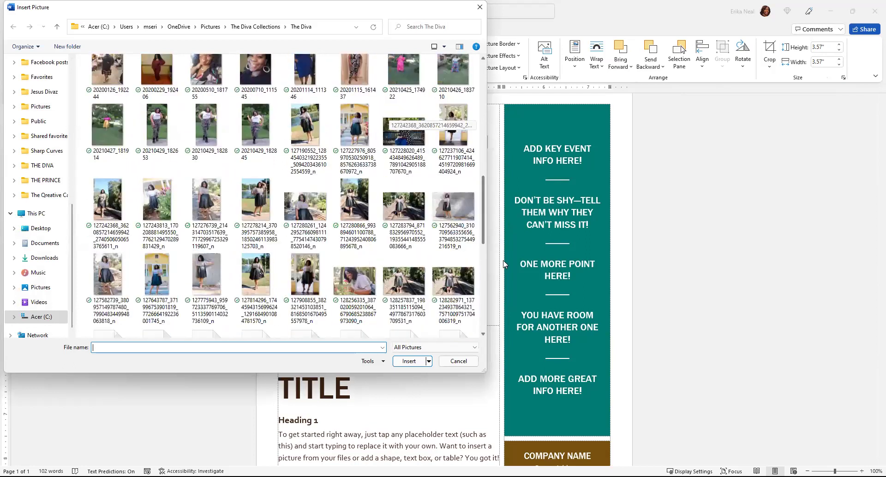
{"action": "scroll", "coordinate": [508, 289], "scroll_direction": "down", "scroll_amount": 3}
{"action": "scroll", "coordinate": [507, 284], "scroll_direction": "up", "scroll_amount": 5}
{"action": "scroll", "coordinate": [500, 208], "scroll_direction": "up", "scroll_amount": 5}
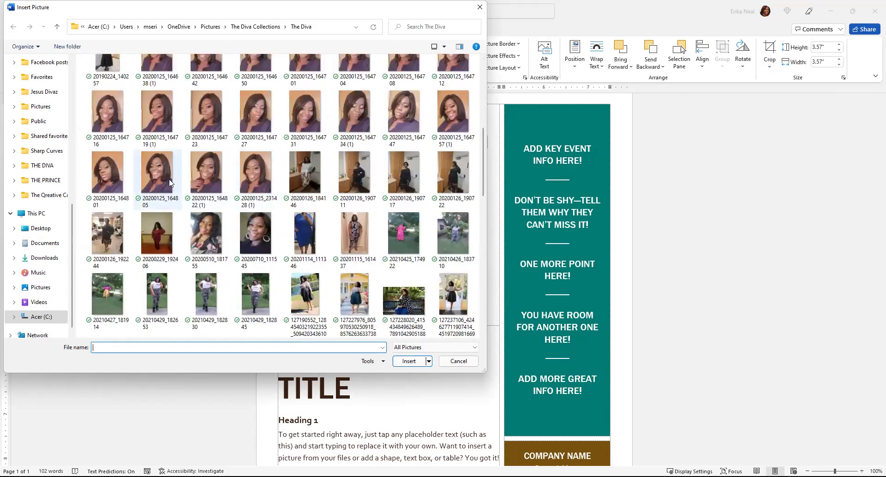
{"action": "left_click", "coordinate": [170, 183]}
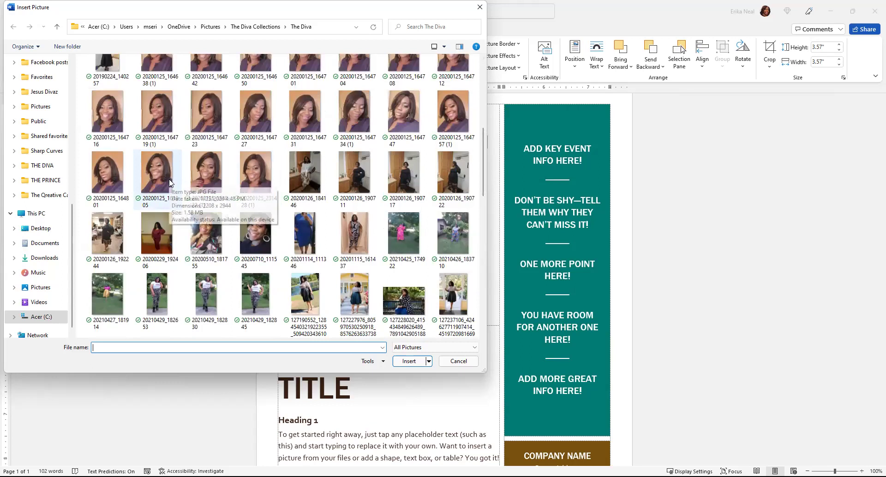
{"action": "left_click", "coordinate": [418, 364]}
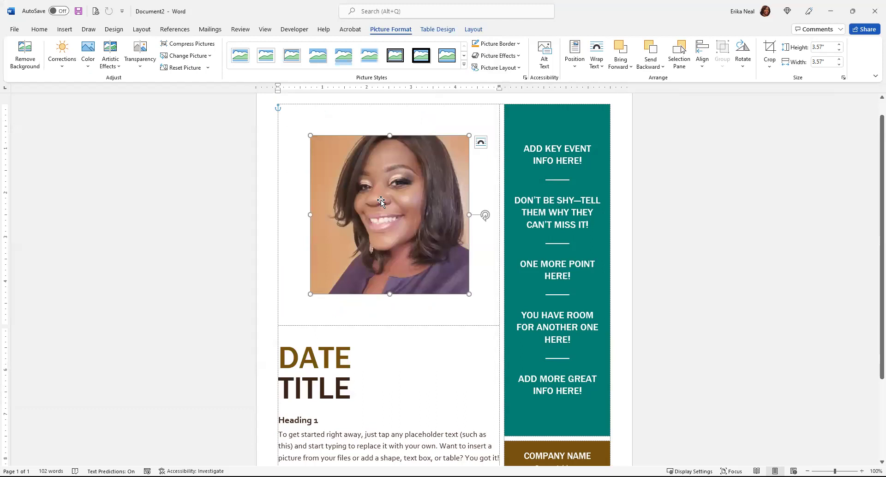
- Crop the portrait with an aspect-ratio preset (2:3, then 5:3) and tighten the frame around her
{"action": "left_click", "coordinate": [769, 52]}
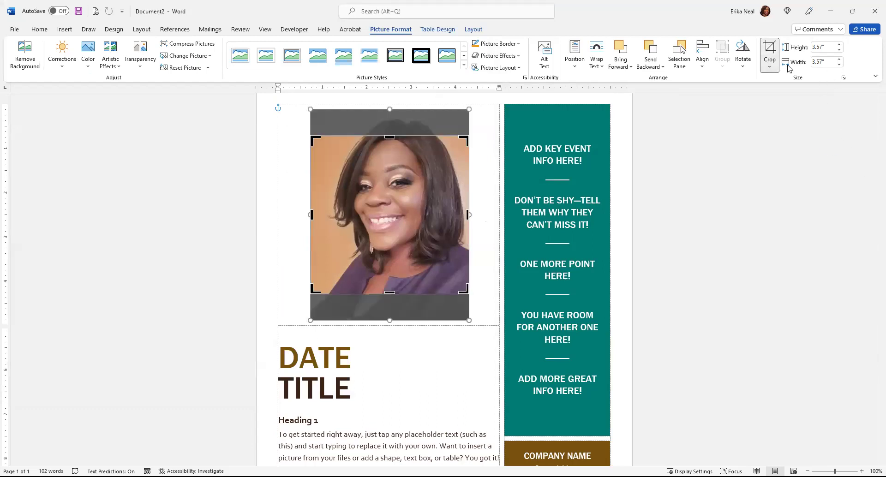
{"action": "left_click", "coordinate": [770, 69]}
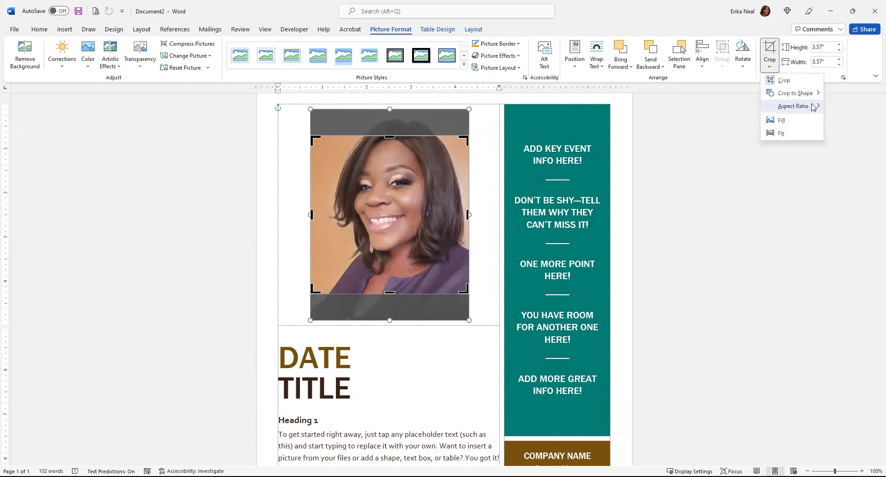
{"action": "mouse_move", "coordinate": [813, 107]}
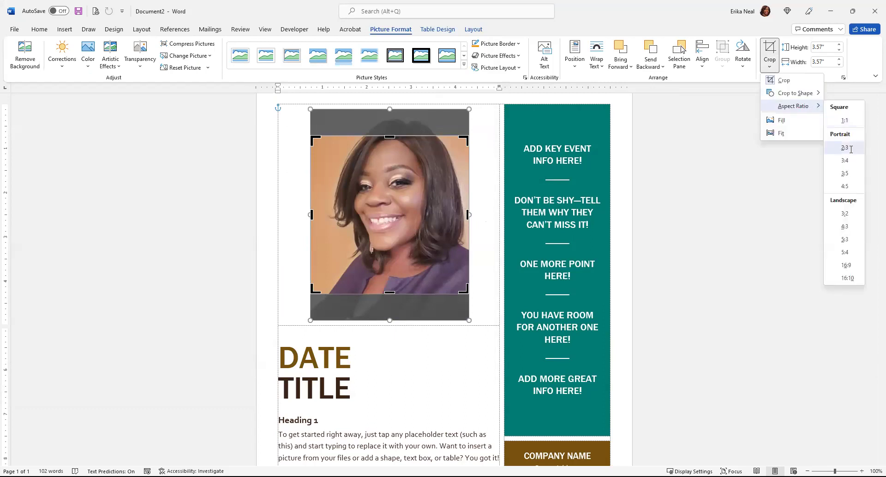
{"action": "left_click", "coordinate": [851, 148]}
{"action": "left_click", "coordinate": [773, 70]}
{"action": "mouse_move", "coordinate": [820, 108]}
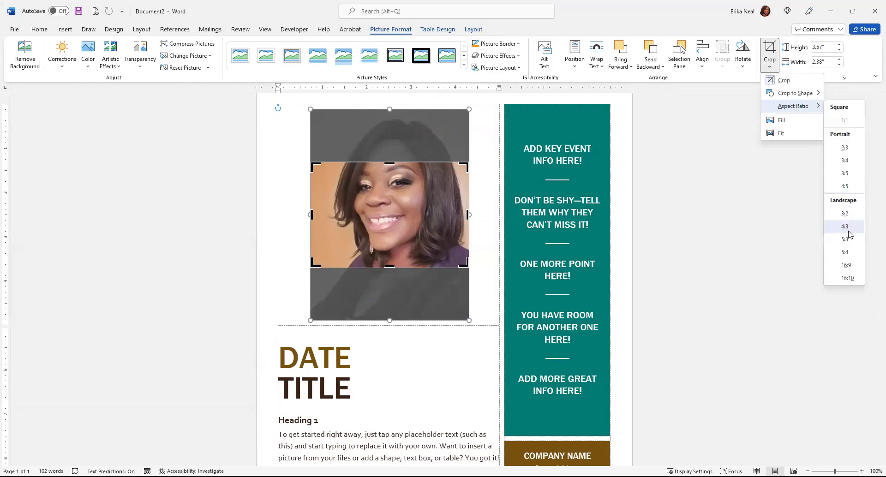
{"action": "left_click", "coordinate": [844, 239]}
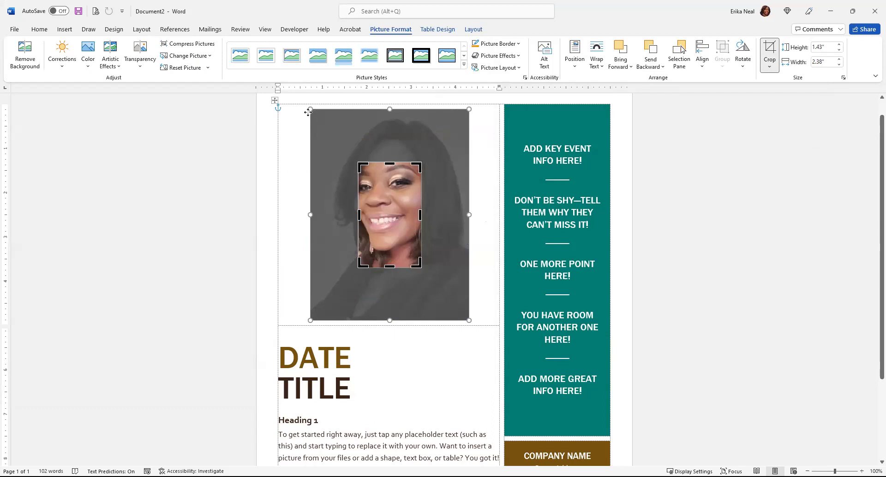
{"action": "left_click_drag", "start_coordinate": [310, 108], "coordinate": [354, 161]}
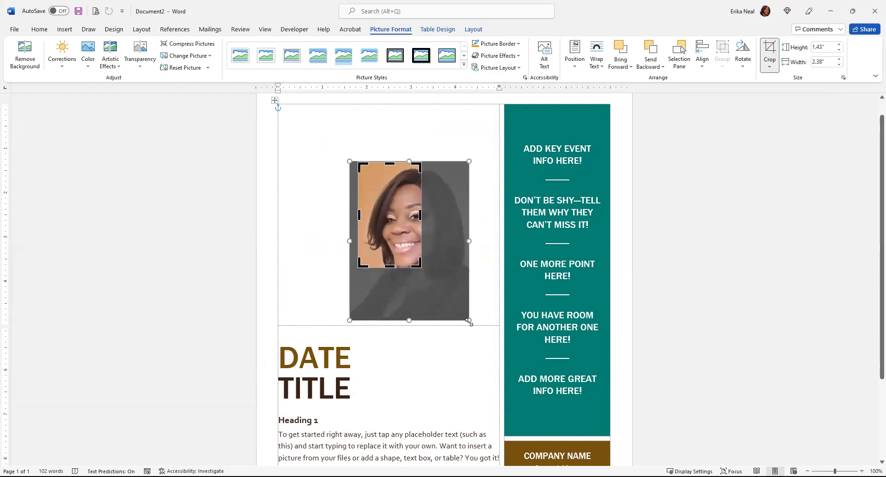
{"action": "left_click_drag", "start_coordinate": [468, 320], "coordinate": [429, 267]}
{"action": "left_click", "coordinate": [348, 162]}
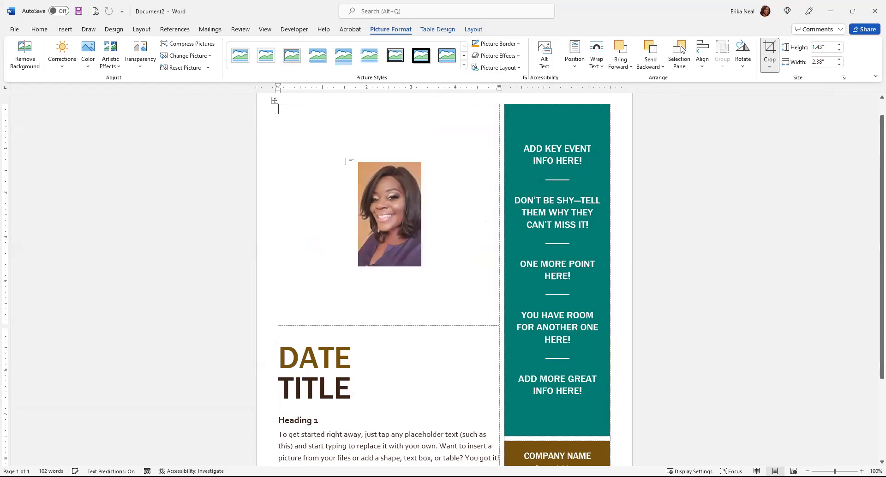
- Enlarge the cropped portrait to fill the photo cell and nudge it into place
{"action": "left_click", "coordinate": [371, 168]}
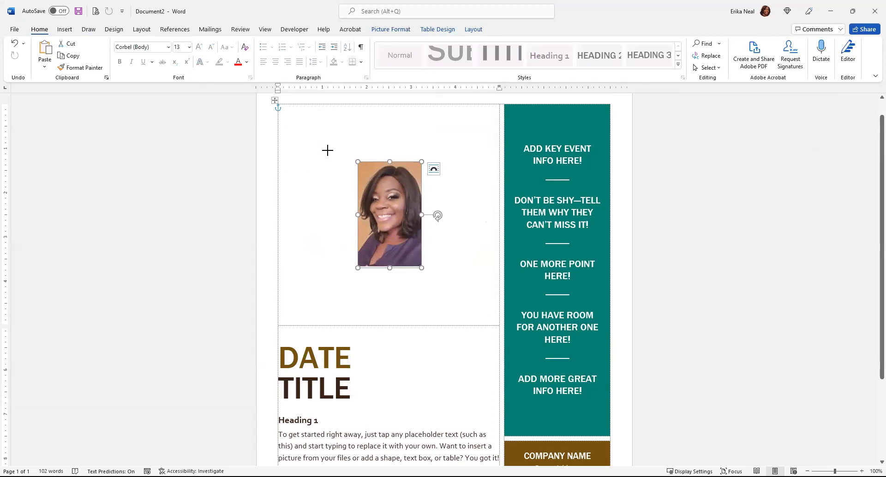
{"action": "left_click_drag", "start_coordinate": [421, 268], "coordinate": [457, 291]}
{"action": "left_click_drag", "start_coordinate": [384, 257], "coordinate": [383, 250]}
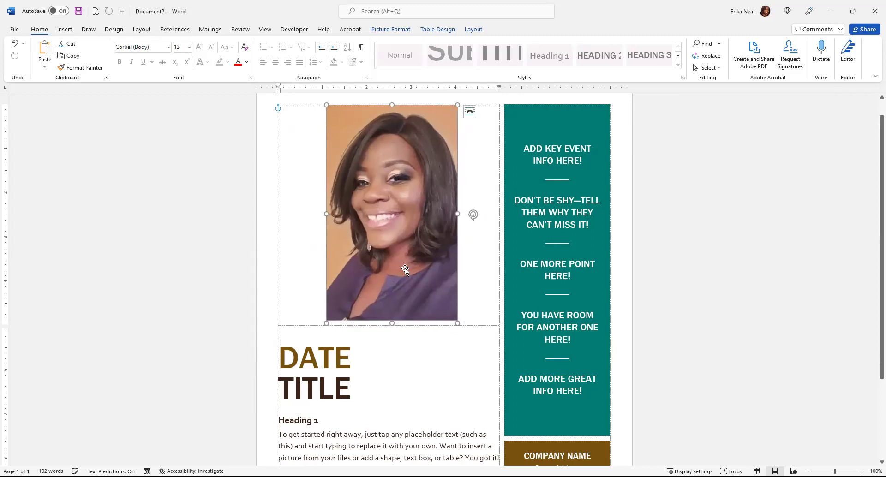
- Run Remove Background on the portrait and check the result zoomed out and back in
{"action": "left_click", "coordinate": [390, 29]}
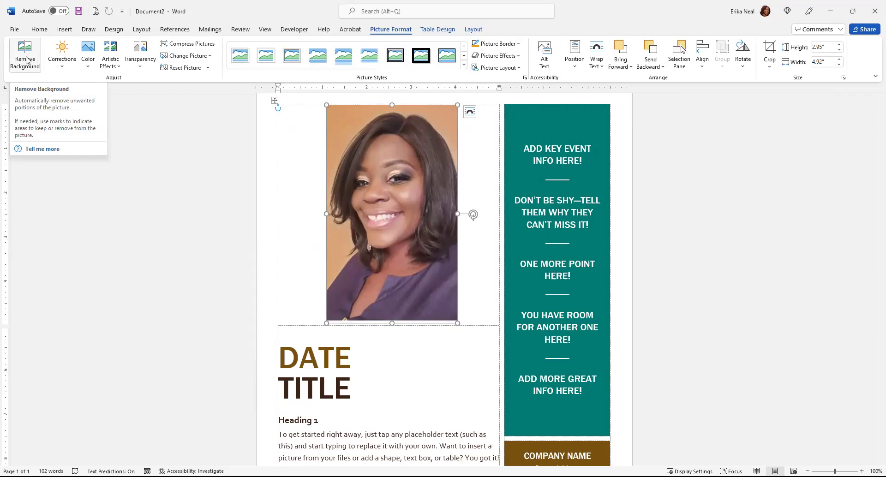
{"action": "left_click", "coordinate": [25, 57]}
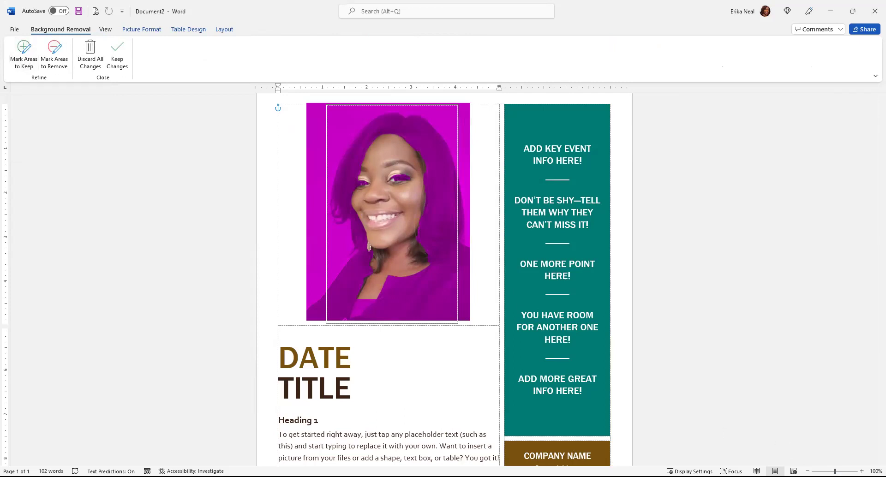
{"action": "scroll", "coordinate": [443, 276], "scroll_direction": "up", "scroll_amount": 7}
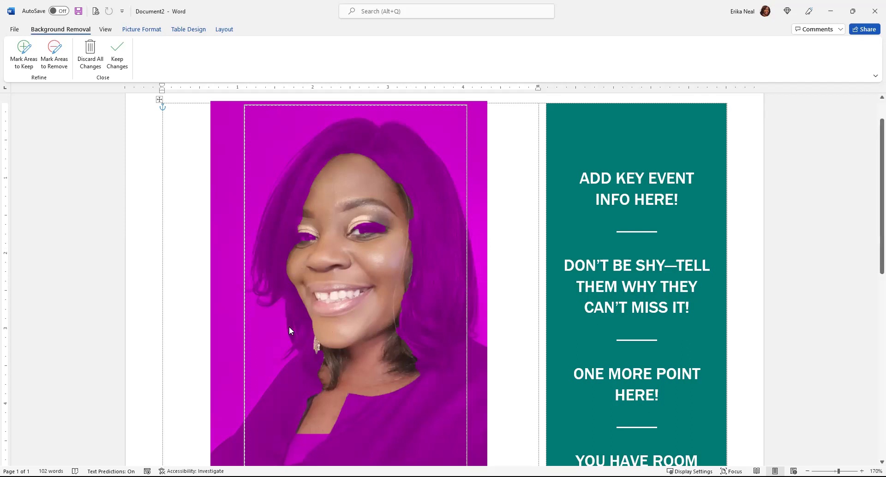
{"action": "scroll", "coordinate": [210, 144], "scroll_direction": "down", "scroll_amount": 1}
{"action": "scroll", "coordinate": [226, 238], "scroll_direction": "up", "scroll_amount": 1}
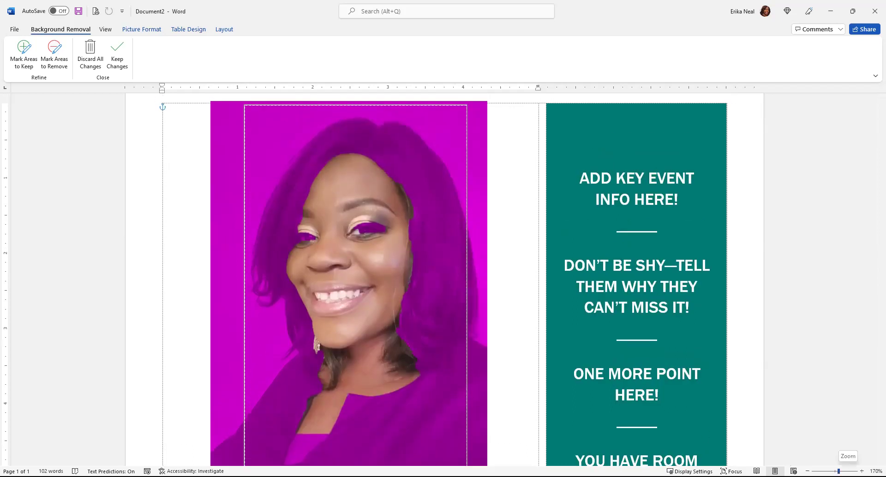
{"action": "mouse_move", "coordinate": [838, 470]}
{"action": "left_mouse_down"}
{"action": "mouse_move", "coordinate": [812, 471]}
{"action": "mouse_move", "coordinate": [824, 471]}
{"action": "left_mouse_up"}
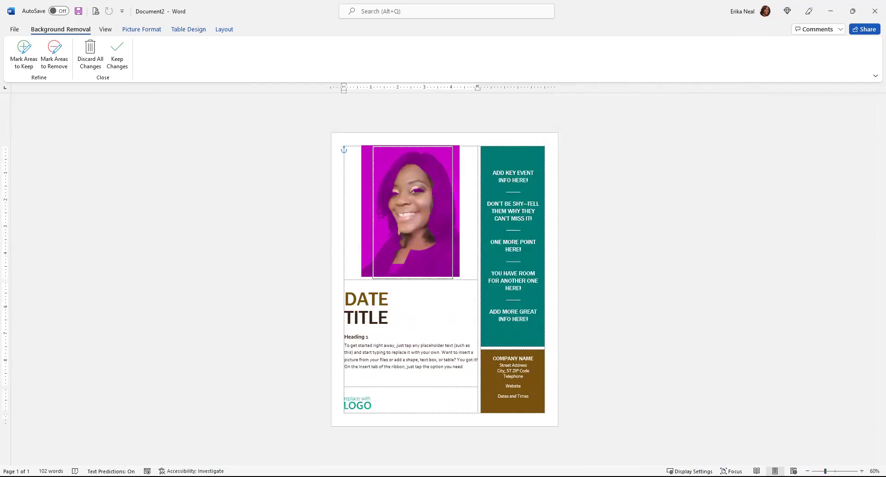
{"action": "mouse_move", "coordinate": [825, 470]}
{"action": "left_mouse_down"}
{"action": "mouse_move", "coordinate": [844, 471]}
{"action": "mouse_move", "coordinate": [837, 470]}
{"action": "left_mouse_up"}
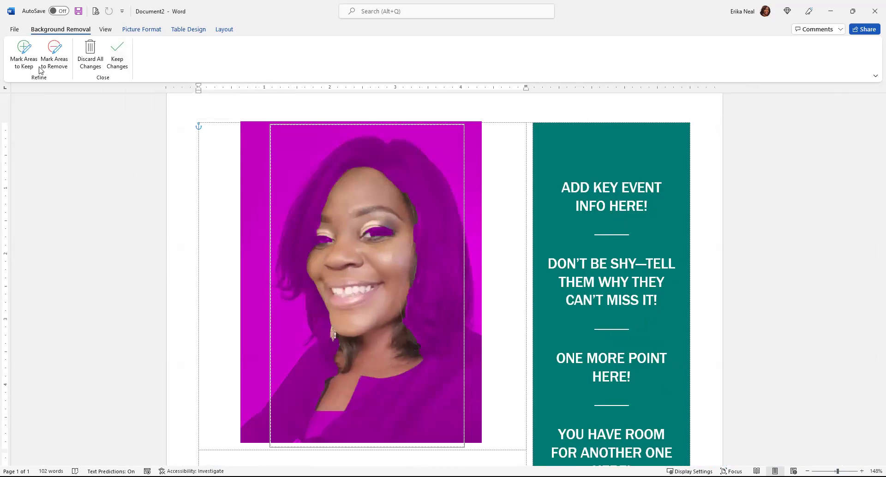
- Return to Background Removal and choose Mark Areas to Keep
{"action": "left_click", "coordinate": [105, 29]}
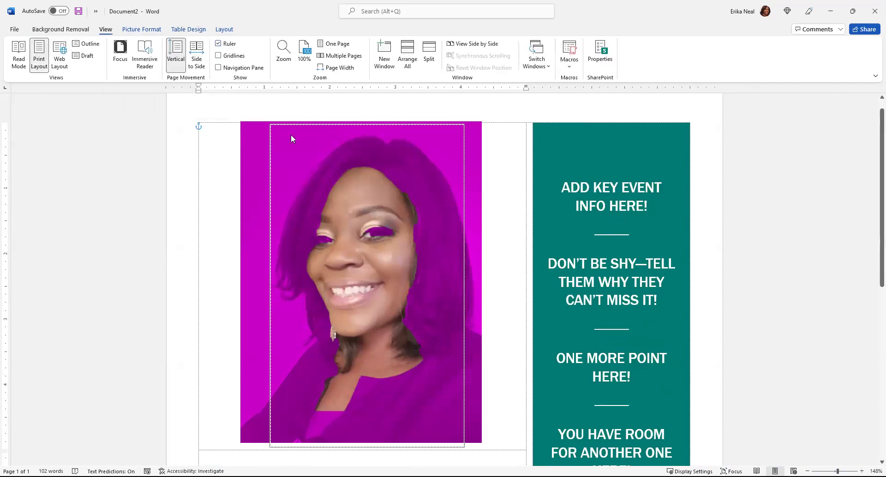
{"action": "left_click", "coordinate": [58, 31]}
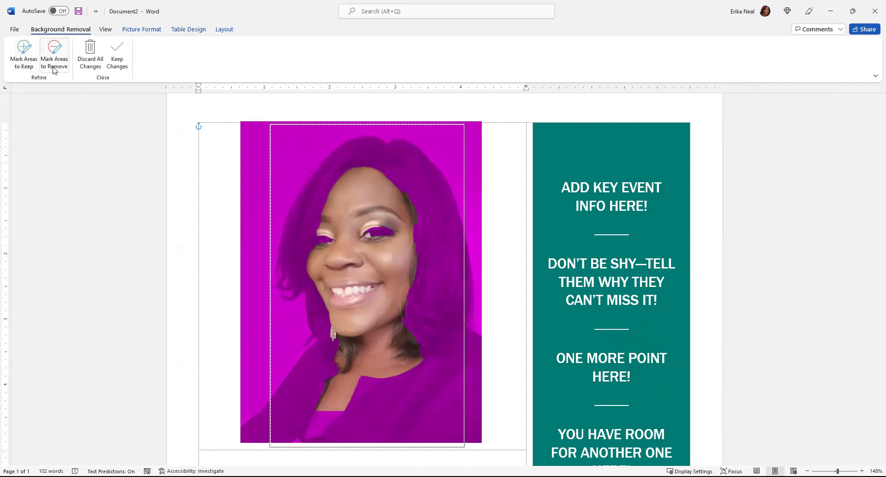
{"action": "left_click", "coordinate": [21, 67]}
- Mark her hair top, eyelid, lower-left hair and shoulder, right hair and purple top to keep
{"action": "left_click", "coordinate": [21, 59]}
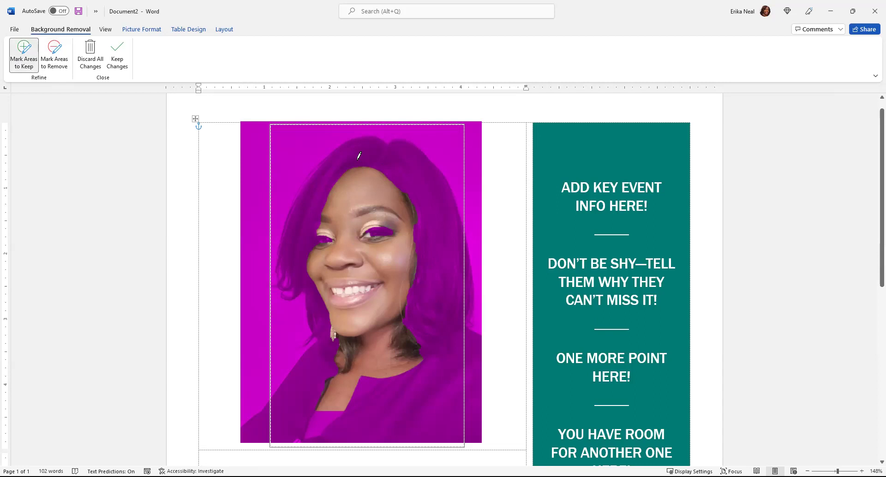
{"action": "mouse_move", "coordinate": [360, 154]}
{"action": "left_mouse_down"}
{"action": "mouse_move", "coordinate": [363, 161]}
{"action": "mouse_move", "coordinate": [367, 146]}
{"action": "mouse_move", "coordinate": [383, 162]}
{"action": "mouse_move", "coordinate": [381, 152]}
{"action": "mouse_move", "coordinate": [371, 157]}
{"action": "mouse_move", "coordinate": [376, 168]}
{"action": "mouse_move", "coordinate": [412, 192]}
{"action": "mouse_move", "coordinate": [388, 163]}
{"action": "mouse_move", "coordinate": [392, 180]}
{"action": "mouse_move", "coordinate": [403, 153]}
{"action": "mouse_move", "coordinate": [428, 169]}
{"action": "mouse_move", "coordinate": [394, 156]}
{"action": "mouse_move", "coordinate": [393, 135]}
{"action": "mouse_move", "coordinate": [413, 141]}
{"action": "mouse_move", "coordinate": [451, 194]}
{"action": "mouse_move", "coordinate": [439, 223]}
{"action": "mouse_move", "coordinate": [416, 227]}
{"action": "mouse_move", "coordinate": [407, 196]}
{"action": "left_mouse_up"}
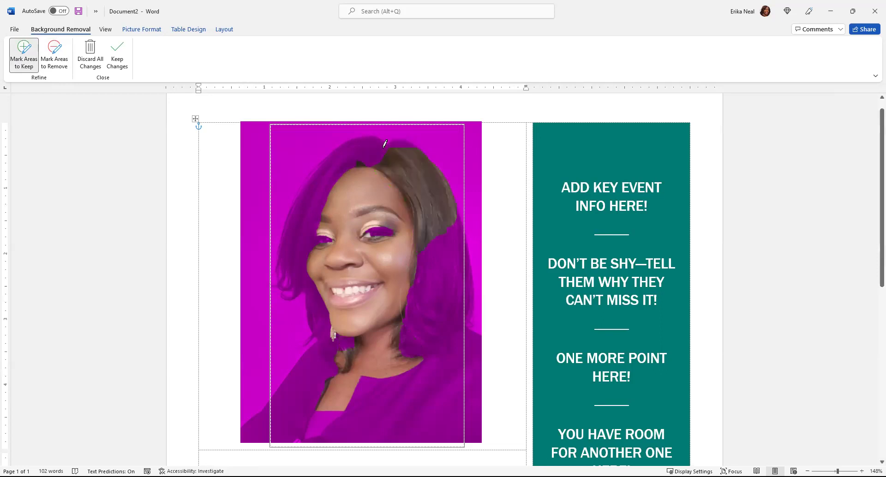
{"action": "mouse_move", "coordinate": [387, 147]}
{"action": "left_mouse_down"}
{"action": "mouse_move", "coordinate": [369, 131]}
{"action": "mouse_move", "coordinate": [335, 151]}
{"action": "mouse_move", "coordinate": [286, 230]}
{"action": "mouse_move", "coordinate": [278, 280]}
{"action": "mouse_move", "coordinate": [285, 302]}
{"action": "mouse_move", "coordinate": [303, 296]}
{"action": "mouse_move", "coordinate": [321, 336]}
{"action": "mouse_move", "coordinate": [331, 333]}
{"action": "mouse_move", "coordinate": [328, 306]}
{"action": "mouse_move", "coordinate": [307, 251]}
{"action": "mouse_move", "coordinate": [336, 184]}
{"action": "mouse_move", "coordinate": [391, 153]}
{"action": "left_mouse_up"}
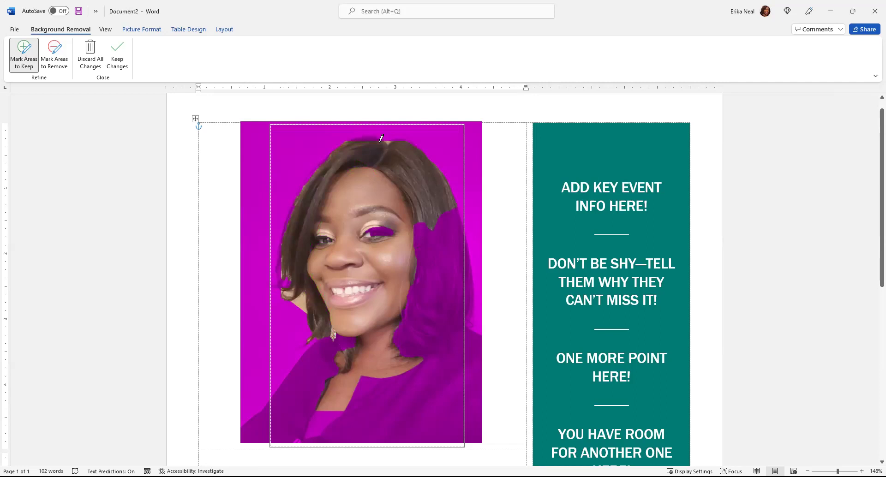
{"action": "mouse_move", "coordinate": [381, 134]}
{"action": "left_mouse_down"}
{"action": "mouse_move", "coordinate": [354, 136]}
{"action": "mouse_move", "coordinate": [382, 140]}
{"action": "left_mouse_up"}
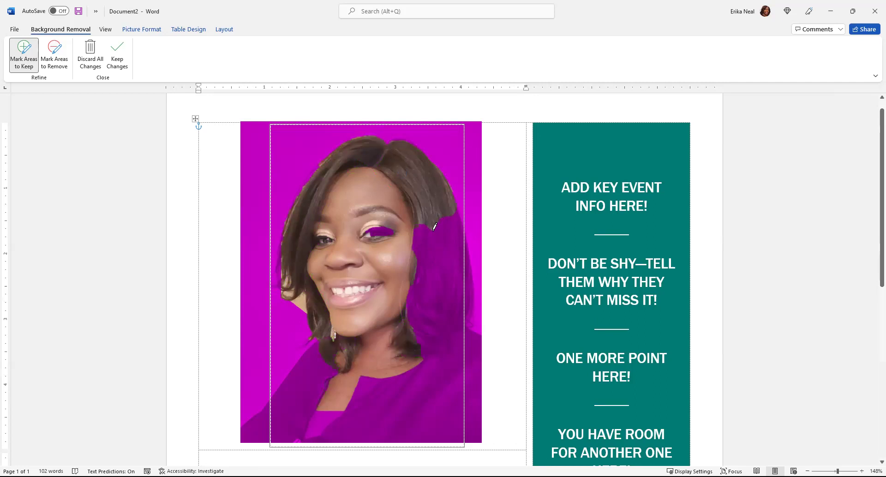
{"action": "mouse_move", "coordinate": [364, 230]}
{"action": "left_mouse_down"}
{"action": "mouse_move", "coordinate": [390, 220]}
{"action": "mouse_move", "coordinate": [397, 234]}
{"action": "mouse_move", "coordinate": [364, 231]}
{"action": "left_mouse_up"}
{"action": "mouse_move", "coordinate": [316, 340]}
{"action": "left_mouse_down"}
{"action": "mouse_move", "coordinate": [254, 421]}
{"action": "mouse_move", "coordinate": [275, 436]}
{"action": "mouse_move", "coordinate": [462, 435]}
{"action": "mouse_move", "coordinate": [469, 234]}
{"action": "mouse_move", "coordinate": [457, 208]}
{"action": "left_mouse_up"}
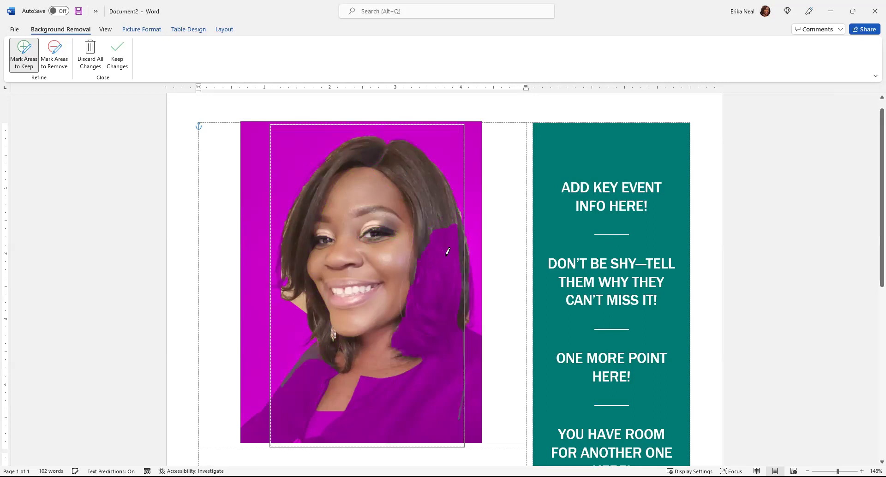
{"action": "mouse_move", "coordinate": [457, 220]}
{"action": "left_mouse_down"}
{"action": "mouse_move", "coordinate": [448, 341]}
{"action": "mouse_move", "coordinate": [390, 347]}
{"action": "mouse_move", "coordinate": [428, 234]}
{"action": "mouse_move", "coordinate": [440, 223]}
{"action": "mouse_move", "coordinate": [455, 228]}
{"action": "left_mouse_up"}
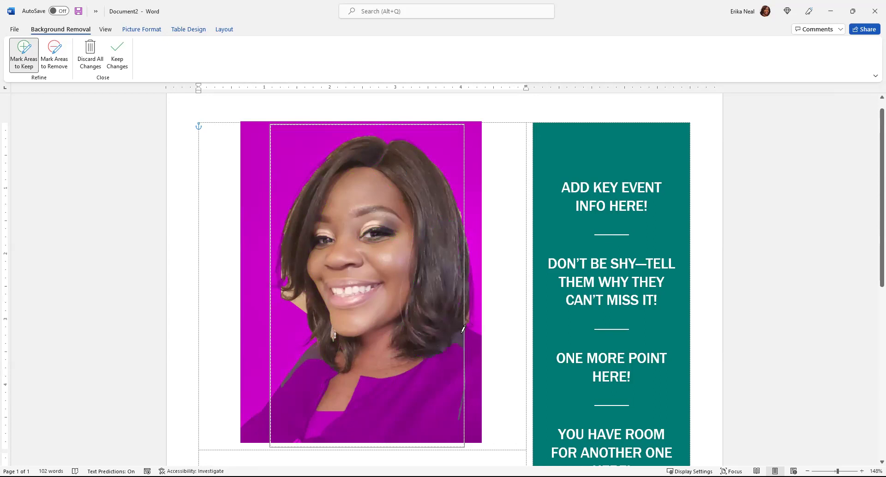
{"action": "mouse_move", "coordinate": [463, 327]}
{"action": "left_mouse_down"}
{"action": "mouse_move", "coordinate": [480, 340]}
{"action": "mouse_move", "coordinate": [455, 356]}
{"action": "mouse_move", "coordinate": [401, 435]}
{"action": "mouse_move", "coordinate": [325, 444]}
{"action": "mouse_move", "coordinate": [325, 422]}
{"action": "mouse_move", "coordinate": [382, 371]}
{"action": "mouse_move", "coordinate": [462, 327]}
{"action": "left_mouse_up"}
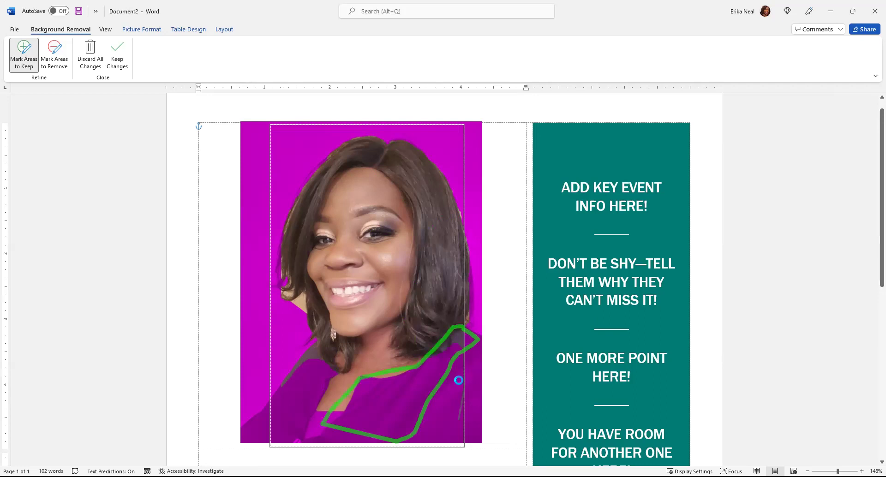
- Mark the top's collar, lower left and right parts, and the strip beside her right shoulder to keep
{"action": "mouse_move", "coordinate": [457, 389]}
{"action": "left_mouse_down"}
{"action": "mouse_move", "coordinate": [394, 442]}
{"action": "mouse_move", "coordinate": [328, 440]}
{"action": "mouse_move", "coordinate": [383, 379]}
{"action": "mouse_move", "coordinate": [451, 378]}
{"action": "mouse_move", "coordinate": [457, 389]}
{"action": "left_mouse_up"}
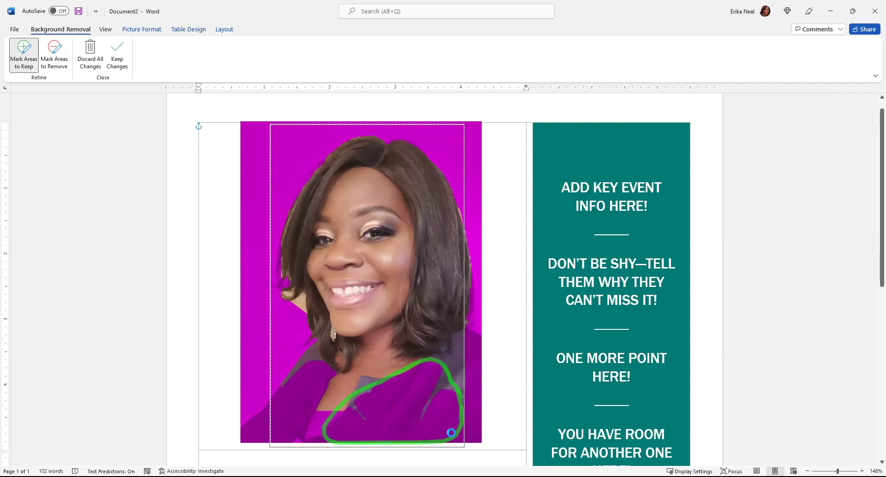
{"action": "mouse_move", "coordinate": [440, 365]}
{"action": "left_mouse_down"}
{"action": "mouse_move", "coordinate": [337, 402]}
{"action": "mouse_move", "coordinate": [434, 362]}
{"action": "left_mouse_up"}
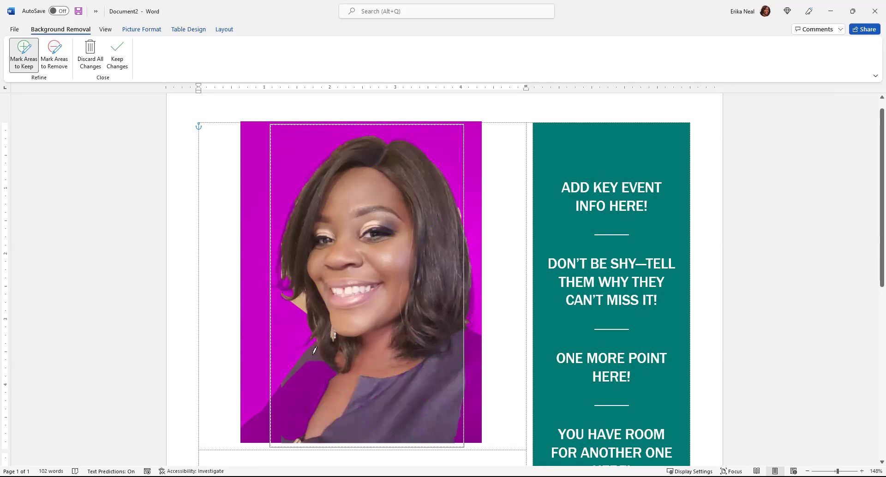
{"action": "mouse_move", "coordinate": [315, 350]}
{"action": "left_mouse_down"}
{"action": "mouse_move", "coordinate": [279, 387]}
{"action": "mouse_move", "coordinate": [270, 423]}
{"action": "mouse_move", "coordinate": [325, 427]}
{"action": "mouse_move", "coordinate": [336, 356]}
{"action": "mouse_move", "coordinate": [314, 354]}
{"action": "left_mouse_up"}
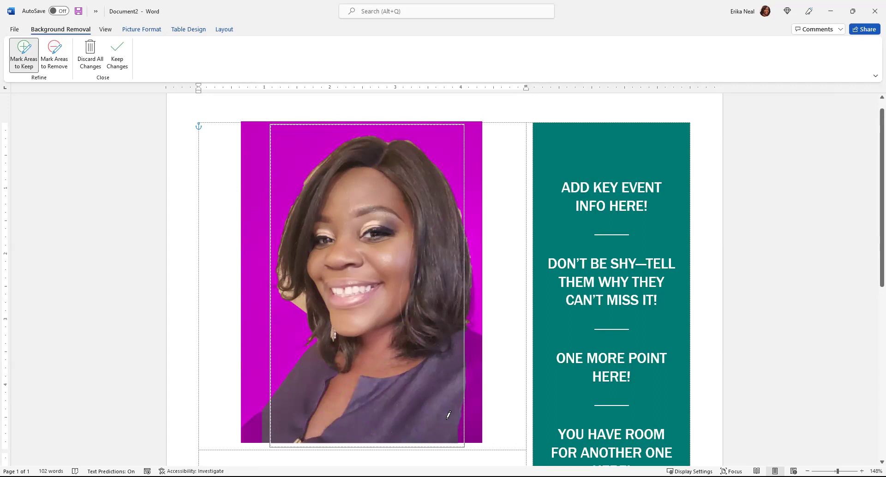
{"action": "mouse_move", "coordinate": [463, 393]}
{"action": "left_mouse_down"}
{"action": "mouse_move", "coordinate": [470, 418]}
{"action": "mouse_move", "coordinate": [455, 436]}
{"action": "mouse_move", "coordinate": [465, 403]}
{"action": "left_mouse_up"}
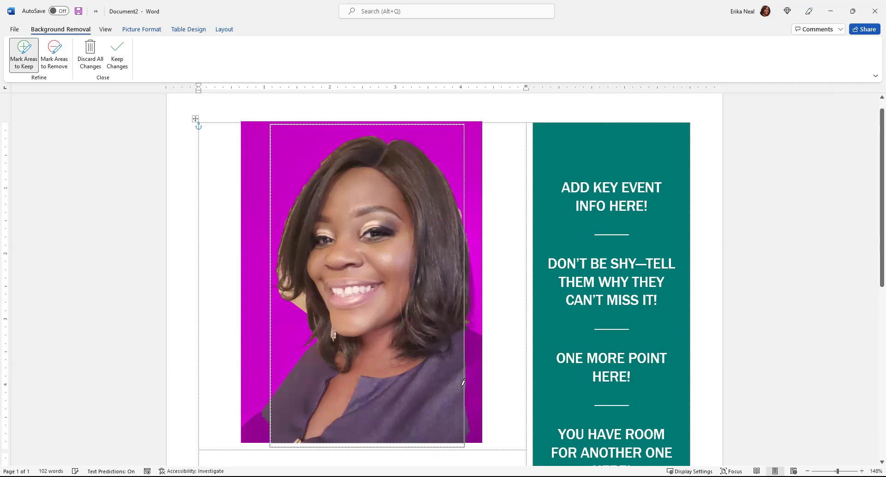
{"action": "mouse_move", "coordinate": [462, 331]}
{"action": "left_mouse_down"}
{"action": "mouse_move", "coordinate": [480, 346]}
{"action": "mouse_move", "coordinate": [482, 413]}
{"action": "left_mouse_up"}
{"action": "left_click_drag", "start_coordinate": [467, 444], "coordinate": [462, 335]}
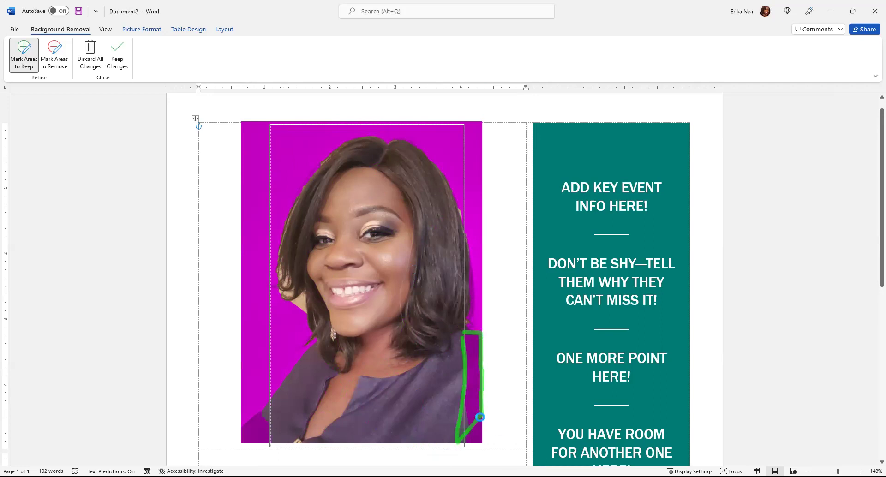
{"action": "left_click_drag", "start_coordinate": [480, 416], "coordinate": [480, 410]}
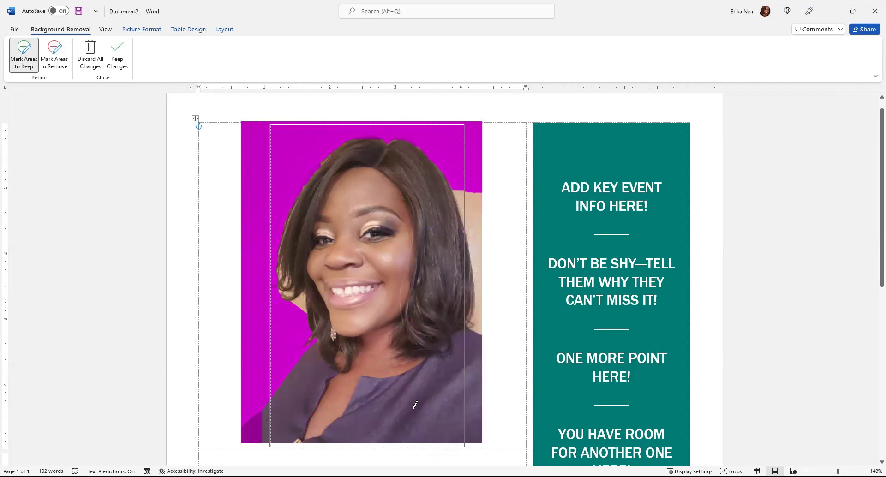
{"action": "scroll", "coordinate": [170, 99], "scroll_direction": "down", "scroll_amount": 1}
{"action": "scroll", "coordinate": [194, 109], "scroll_direction": "up", "scroll_amount": 2}
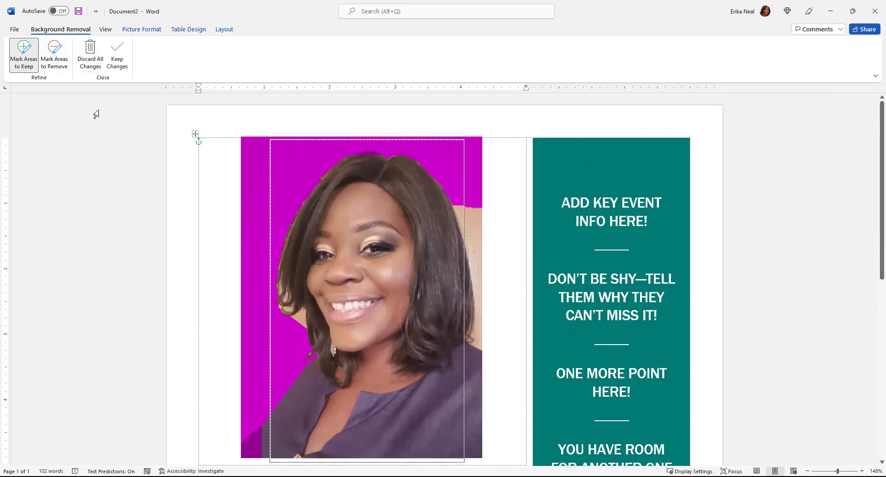
- Use Mark Areas to Remove on the area beside her hair, the right-edge strip and hair-edge leftovers
{"action": "left_click", "coordinate": [54, 61]}
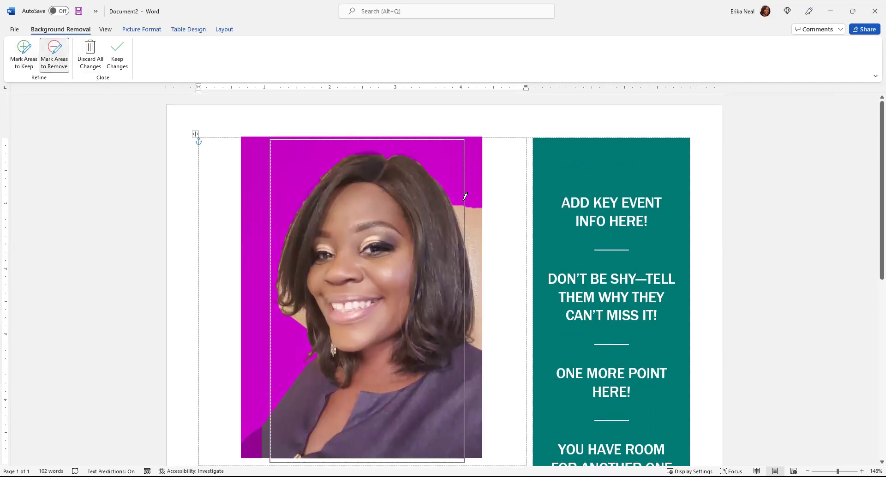
{"action": "left_click_drag", "start_coordinate": [455, 206], "coordinate": [483, 206]}
{"action": "mouse_move", "coordinate": [470, 335]}
{"action": "left_mouse_down"}
{"action": "mouse_move", "coordinate": [482, 345]}
{"action": "mouse_move", "coordinate": [483, 234]}
{"action": "mouse_move", "coordinate": [460, 224]}
{"action": "left_mouse_up"}
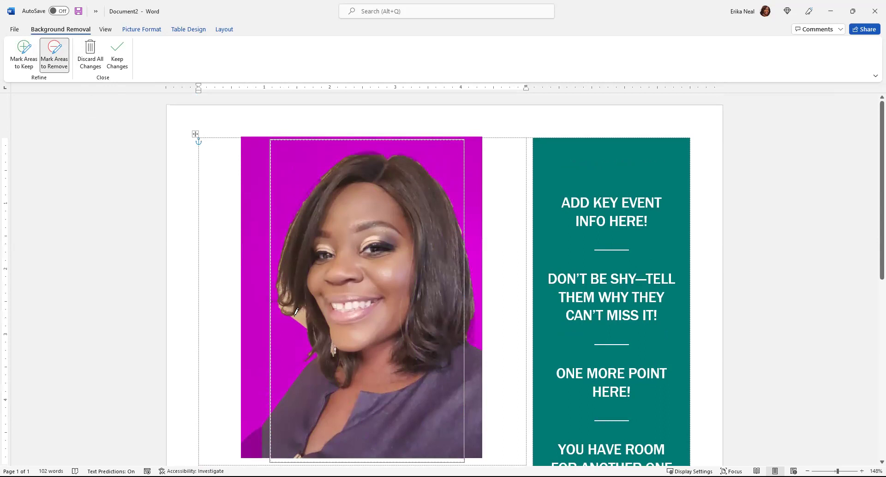
{"action": "mouse_move", "coordinate": [306, 324]}
{"action": "left_mouse_down"}
{"action": "mouse_move", "coordinate": [306, 304]}
{"action": "mouse_move", "coordinate": [294, 317]}
{"action": "mouse_move", "coordinate": [304, 327]}
{"action": "left_mouse_up"}
{"action": "left_click", "coordinate": [305, 338]}
{"action": "left_click_drag", "start_coordinate": [308, 325], "coordinate": [310, 353]}
{"action": "left_click_drag", "start_coordinate": [291, 307], "coordinate": [285, 308]}
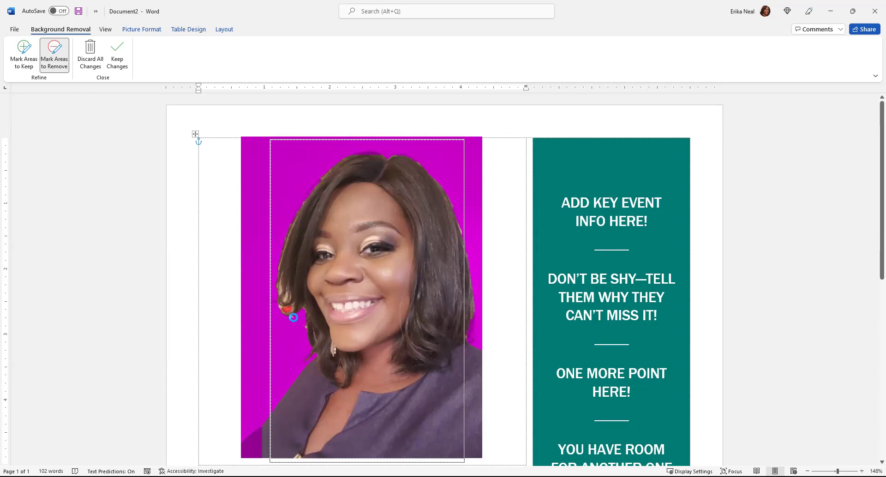
{"action": "left_click_drag", "start_coordinate": [285, 302], "coordinate": [289, 317]}
{"action": "mouse_move", "coordinate": [283, 305]}
{"action": "left_mouse_down"}
{"action": "mouse_move", "coordinate": [267, 299]}
{"action": "mouse_move", "coordinate": [275, 297]}
{"action": "left_mouse_up"}
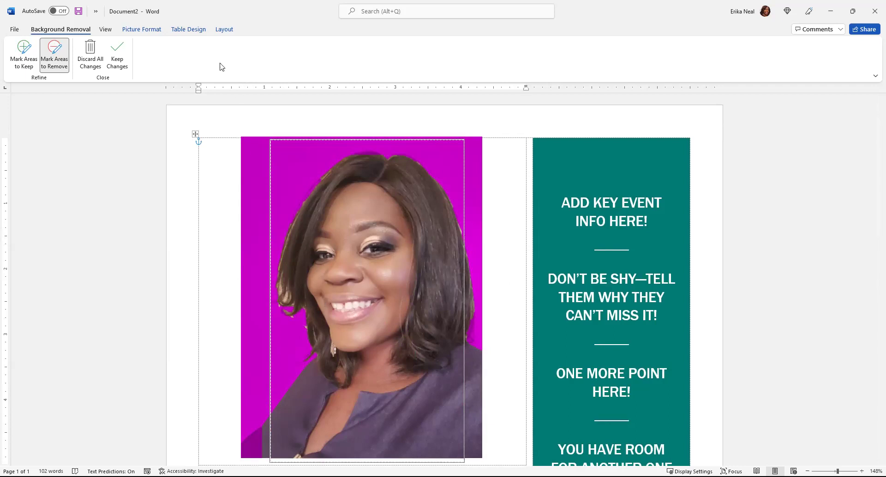
- Keep the background removal changes, resize the portrait to 2.57" by 4.28", and shift it up-left
{"action": "left_click", "coordinate": [122, 57]}
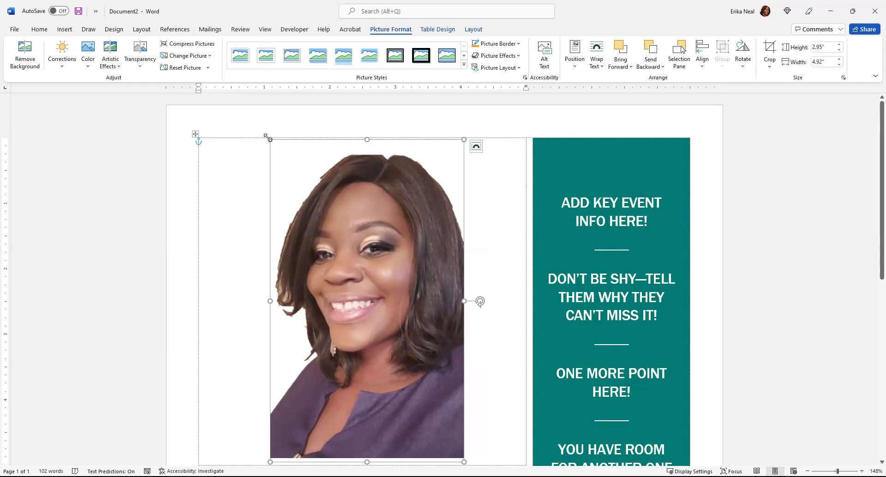
{"action": "left_click_drag", "start_coordinate": [270, 140], "coordinate": [295, 181]}
{"action": "left_click_drag", "start_coordinate": [417, 345], "coordinate": [391, 328]}
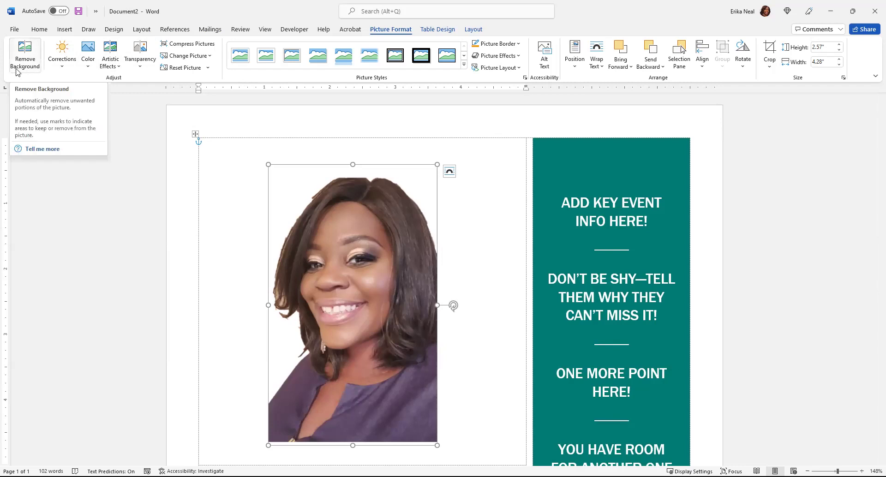
- Delete the cut-out portrait from the flyer's photo cell
{"action": "left_click", "coordinate": [485, 213]}
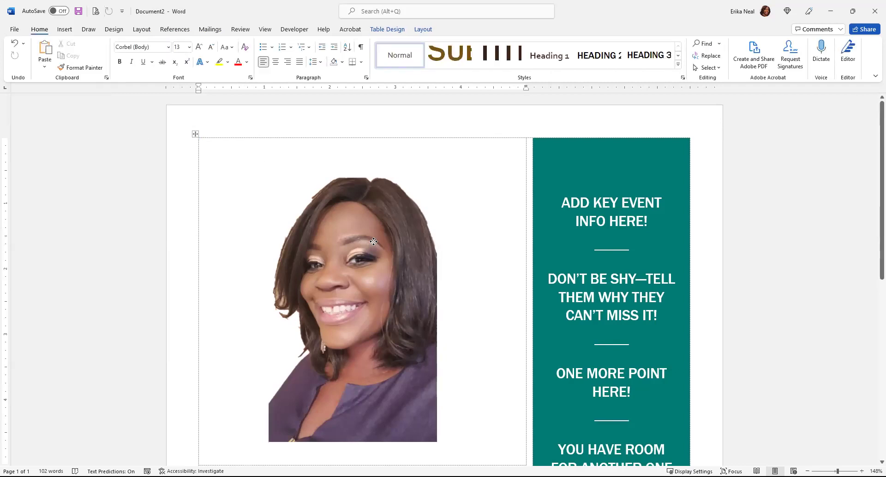
{"action": "left_click", "coordinate": [373, 242]}
{"action": "key", "text": "Delete"}
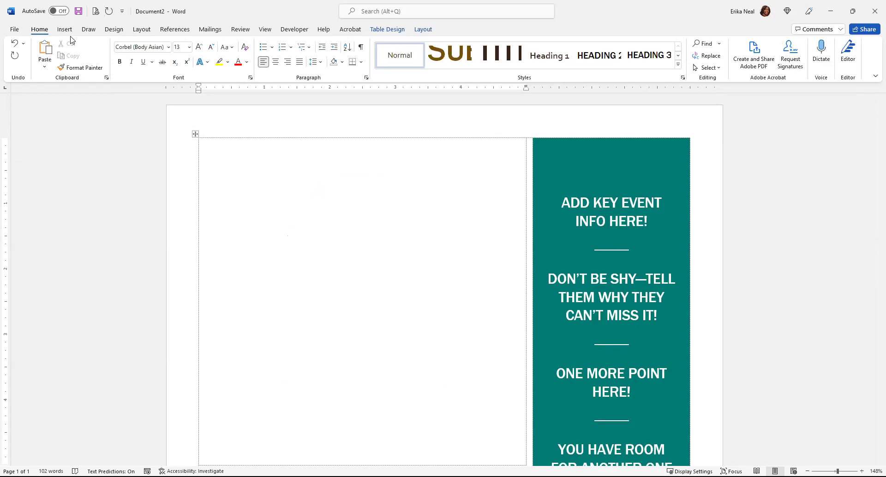
- Insert the picture 20190108_190319 from this device into the photo cell
{"action": "left_click", "coordinate": [65, 30]}
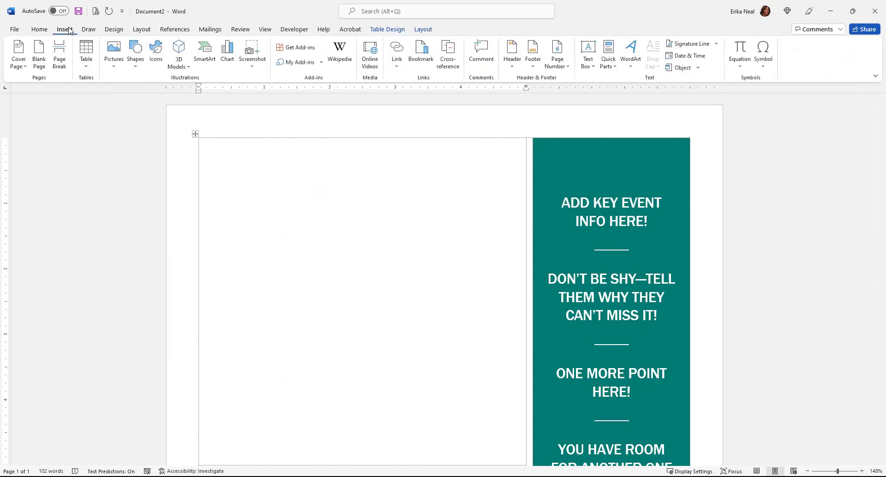
{"action": "left_click", "coordinate": [116, 71]}
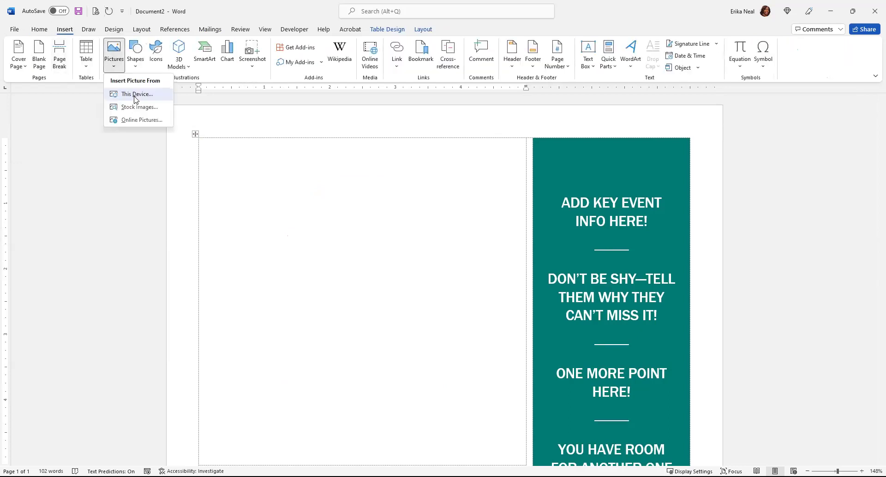
{"action": "left_click", "coordinate": [136, 94]}
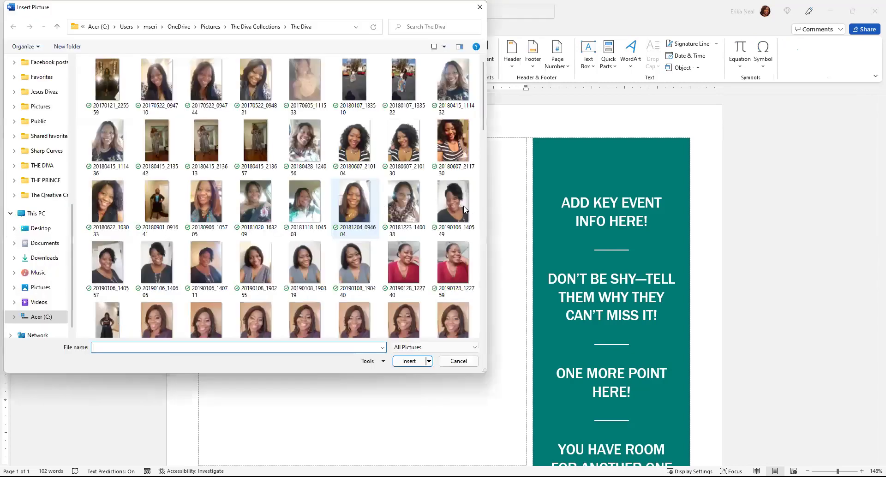
{"action": "scroll", "coordinate": [465, 210], "scroll_direction": "down", "scroll_amount": 2}
{"action": "scroll", "coordinate": [465, 210], "scroll_direction": "down", "scroll_amount": 5}
{"action": "scroll", "coordinate": [465, 210], "scroll_direction": "up", "scroll_amount": 5}
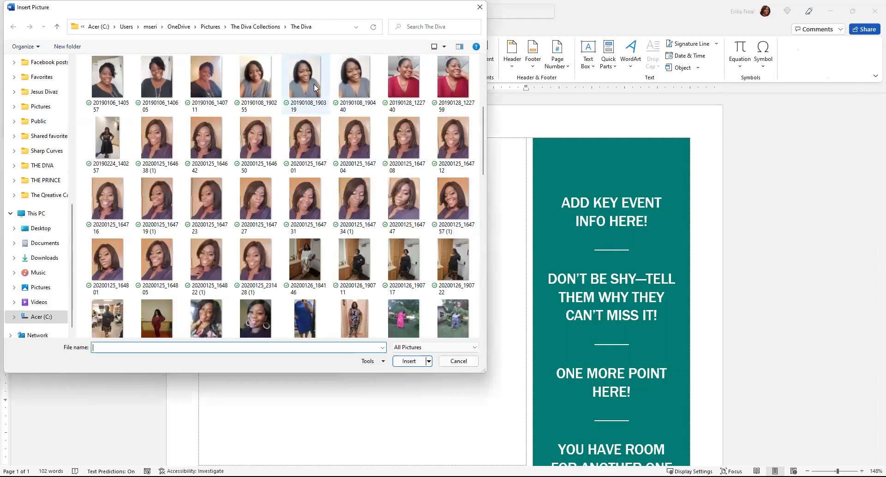
{"action": "left_click", "coordinate": [315, 88]}
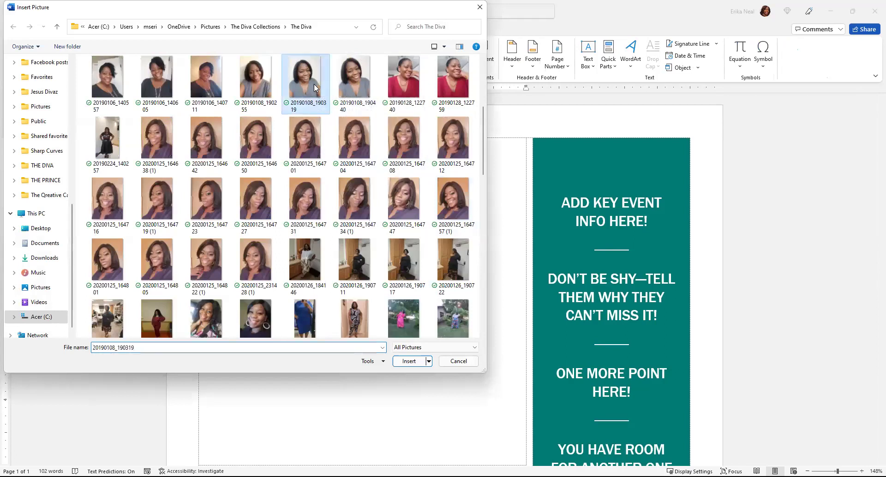
{"action": "left_click", "coordinate": [409, 361]}
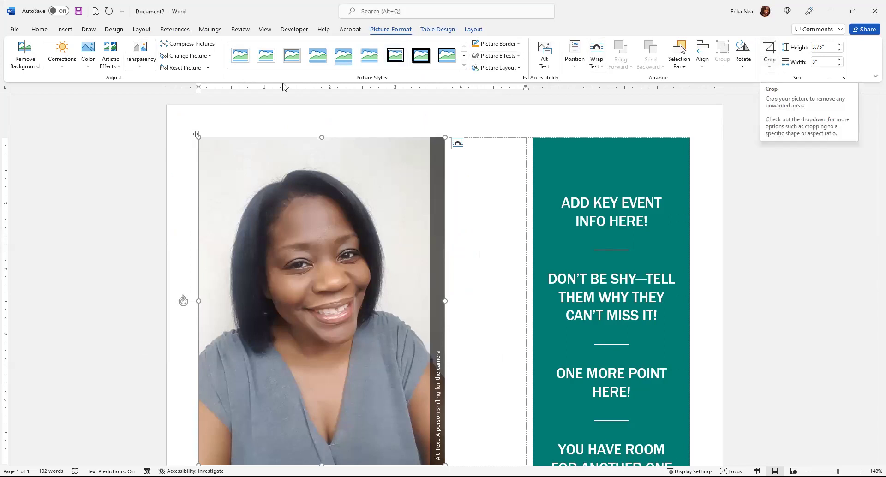
- Remove the new portrait's background, marking her hair, grey top and left shoulder as areas to keep
{"action": "left_click", "coordinate": [25, 55]}
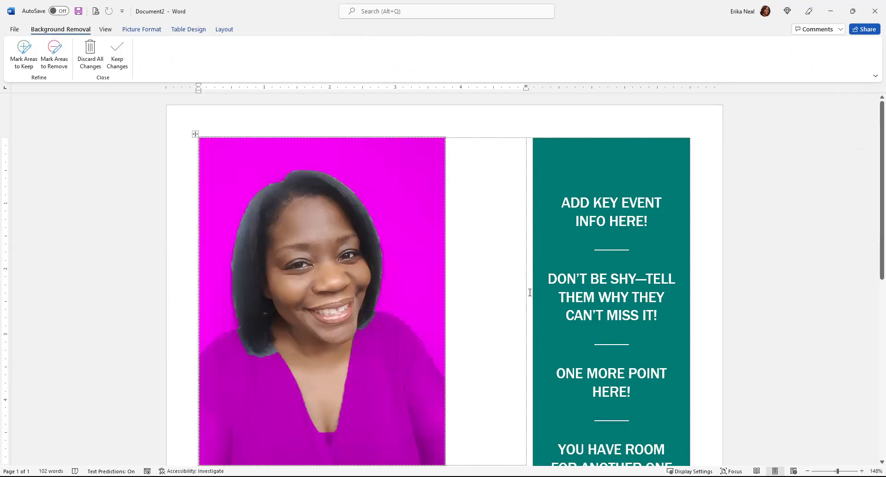
{"action": "scroll", "coordinate": [527, 293], "scroll_direction": "down", "scroll_amount": 1}
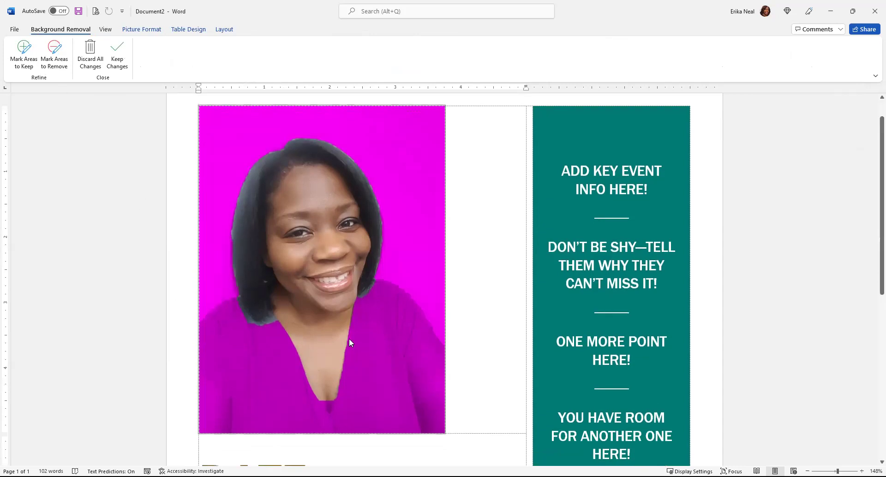
{"action": "left_click", "coordinate": [27, 55]}
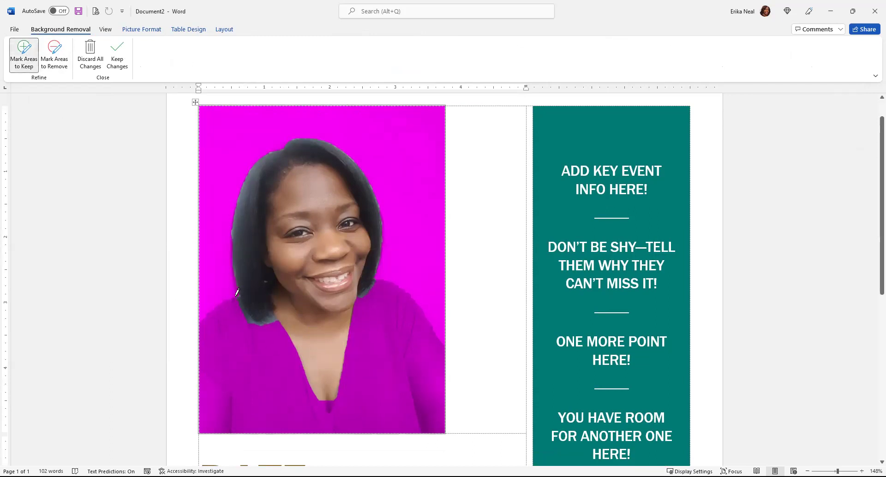
{"action": "mouse_move", "coordinate": [237, 292]}
{"action": "left_mouse_down"}
{"action": "mouse_move", "coordinate": [199, 330]}
{"action": "mouse_move", "coordinate": [201, 428]}
{"action": "mouse_move", "coordinate": [441, 424]}
{"action": "mouse_move", "coordinate": [445, 350]}
{"action": "mouse_move", "coordinate": [414, 302]}
{"action": "mouse_move", "coordinate": [383, 275]}
{"action": "mouse_move", "coordinate": [370, 279]}
{"action": "left_mouse_up"}
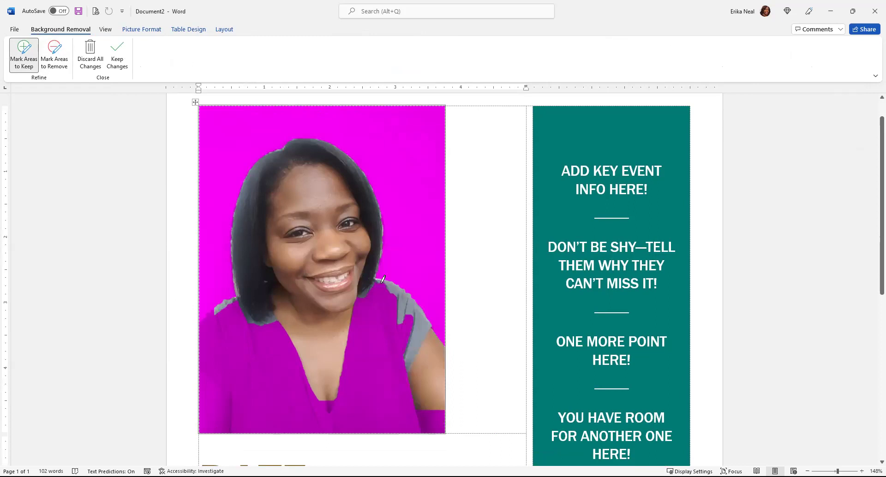
{"action": "mouse_move", "coordinate": [382, 283]}
{"action": "left_mouse_down"}
{"action": "mouse_move", "coordinate": [345, 335]}
{"action": "mouse_move", "coordinate": [322, 396]}
{"action": "mouse_move", "coordinate": [276, 314]}
{"action": "mouse_move", "coordinate": [219, 314]}
{"action": "mouse_move", "coordinate": [201, 379]}
{"action": "mouse_move", "coordinate": [394, 428]}
{"action": "mouse_move", "coordinate": [418, 412]}
{"action": "left_mouse_up"}
{"action": "left_click_drag", "start_coordinate": [414, 363], "coordinate": [384, 290]}
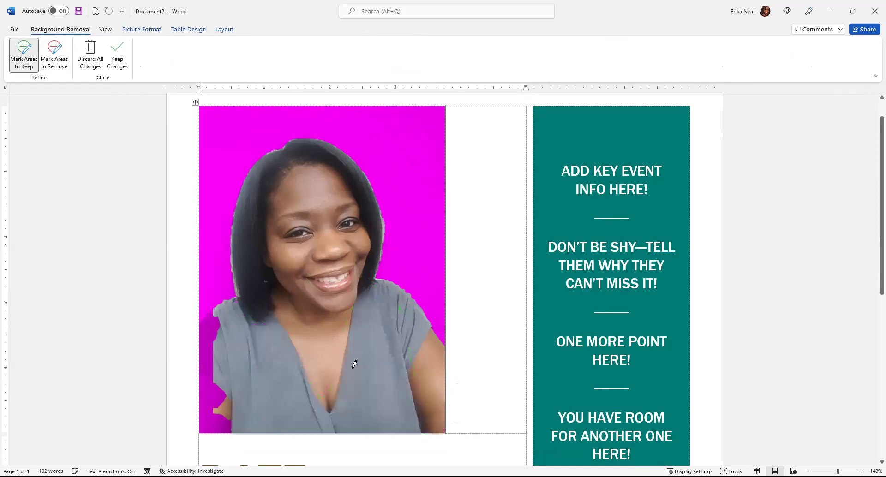
{"action": "mouse_move", "coordinate": [210, 313]}
{"action": "left_mouse_down"}
{"action": "mouse_move", "coordinate": [203, 429]}
{"action": "mouse_move", "coordinate": [233, 415]}
{"action": "mouse_move", "coordinate": [214, 305]}
{"action": "left_mouse_up"}
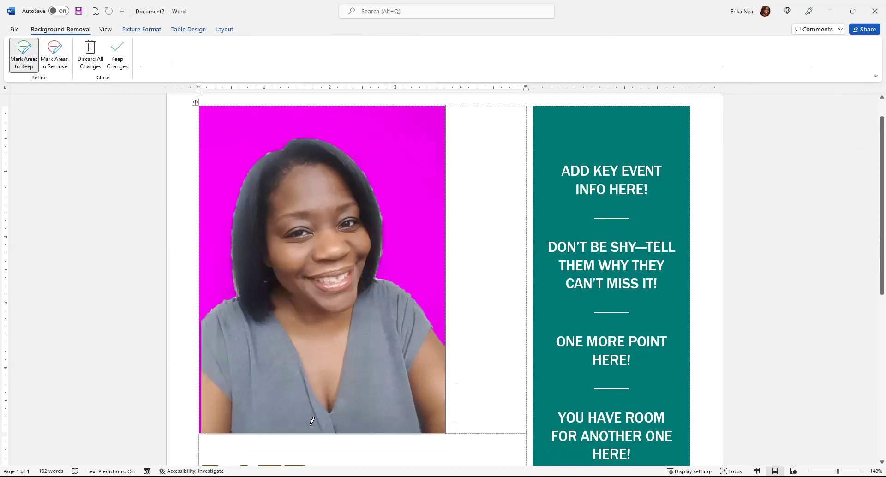
{"action": "left_click", "coordinate": [116, 54]}
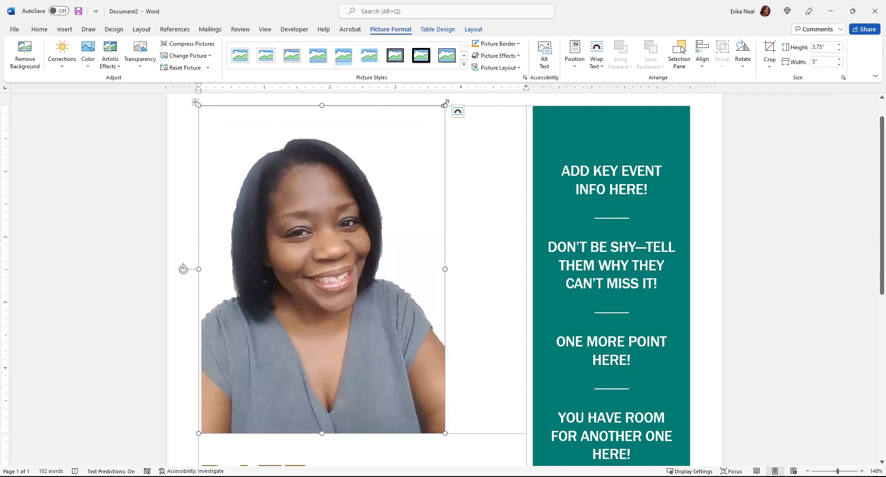
- Shrink the grey-shirt cut-out to about 3.1" by 4.14" and deselect it
{"action": "left_click_drag", "start_coordinate": [445, 103], "coordinate": [419, 160]}
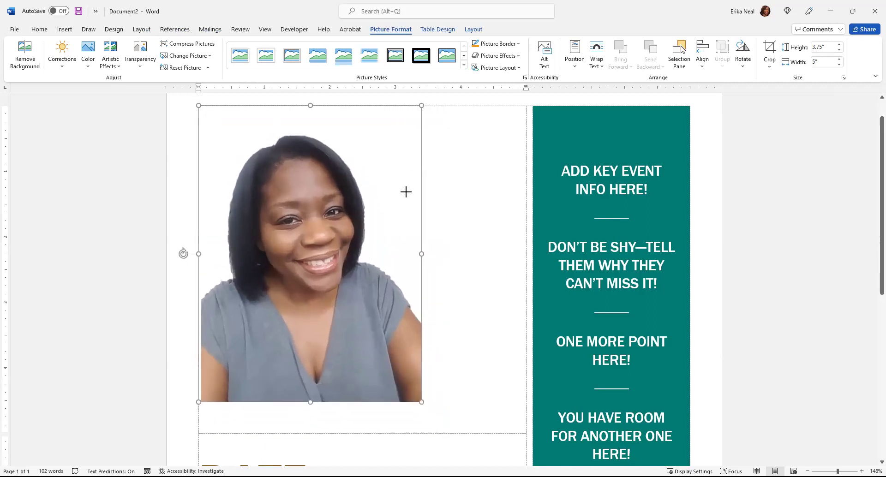
{"action": "left_click_drag", "start_coordinate": [405, 193], "coordinate": [402, 199]}
{"action": "left_click", "coordinate": [437, 239]}
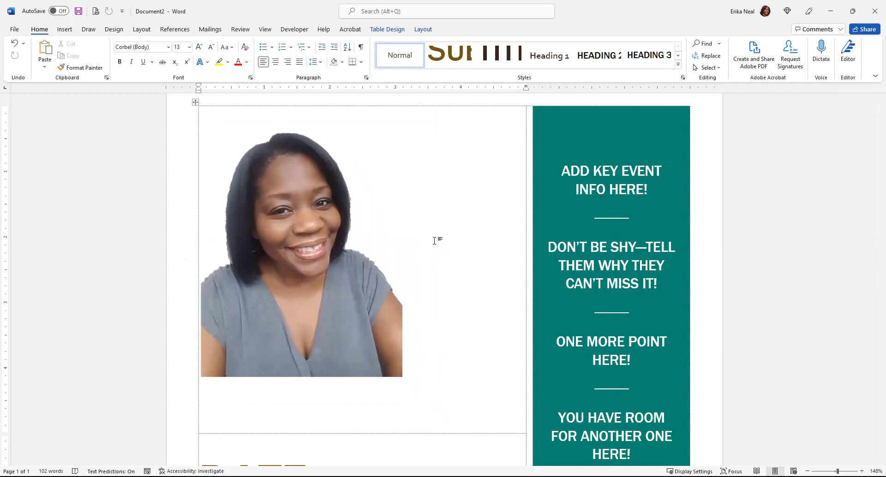
- Insert the round-cropped portrait image from the Pictures folder into the flyer
{"action": "left_click", "coordinate": [14, 30]}
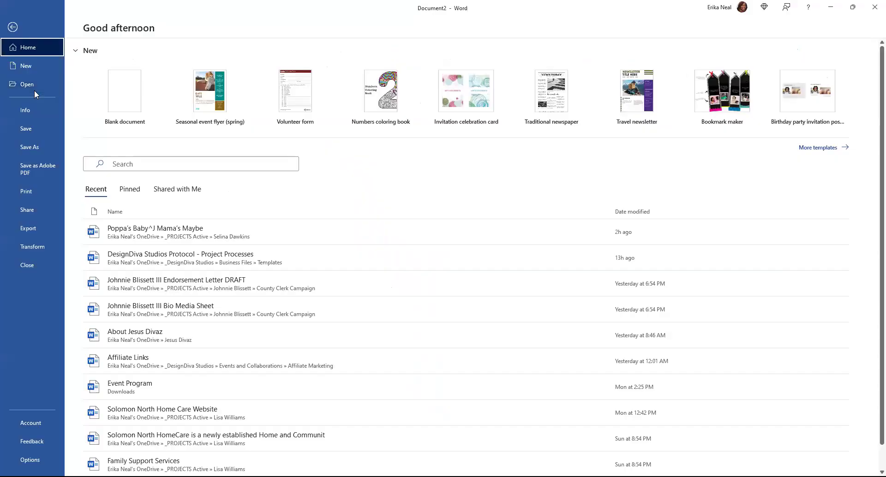
{"action": "left_click", "coordinate": [9, 29]}
{"action": "left_click", "coordinate": [70, 30]}
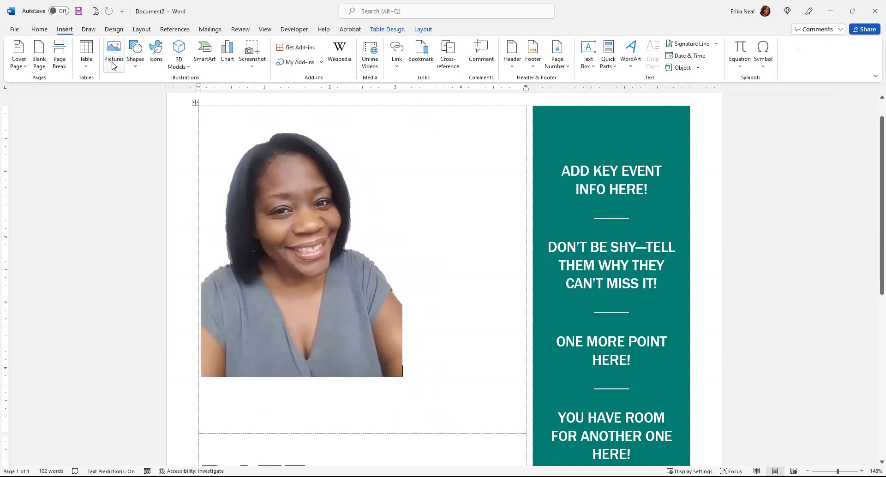
{"action": "left_click", "coordinate": [113, 66]}
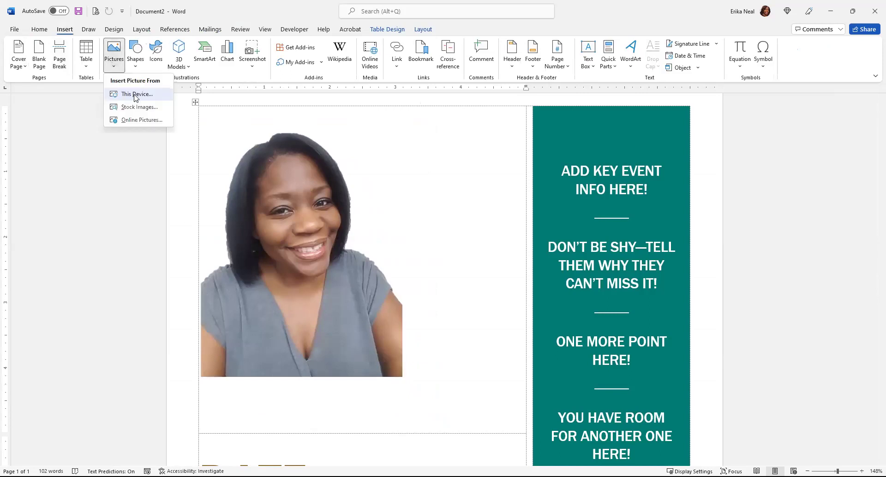
{"action": "left_click", "coordinate": [135, 94]}
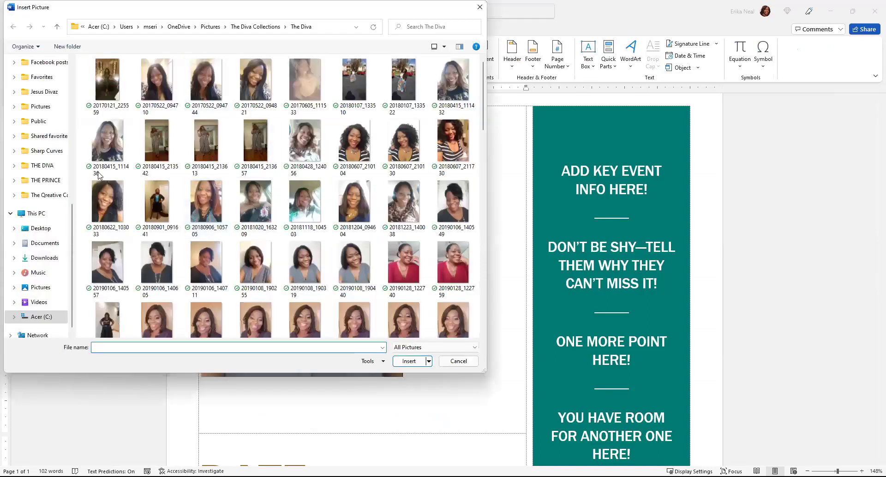
{"action": "scroll", "coordinate": [392, 206], "scroll_direction": "down", "scroll_amount": 10}
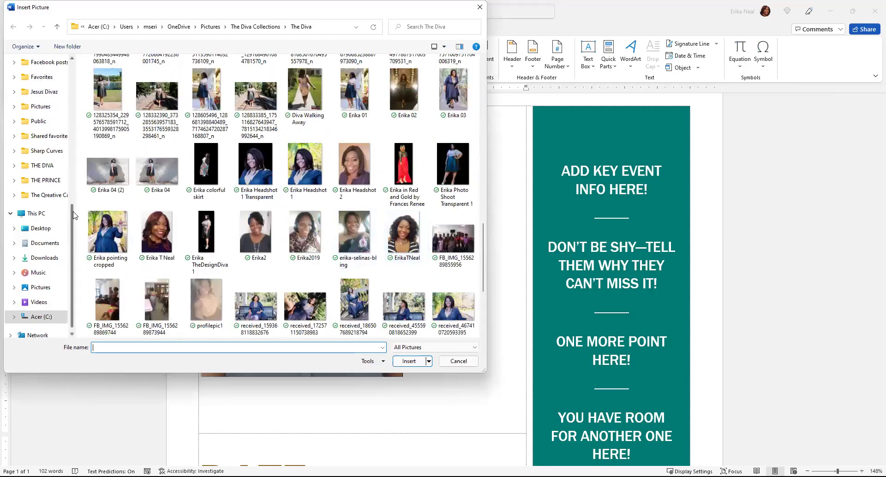
{"action": "left_click_drag", "start_coordinate": [74, 216], "coordinate": [73, 74]}
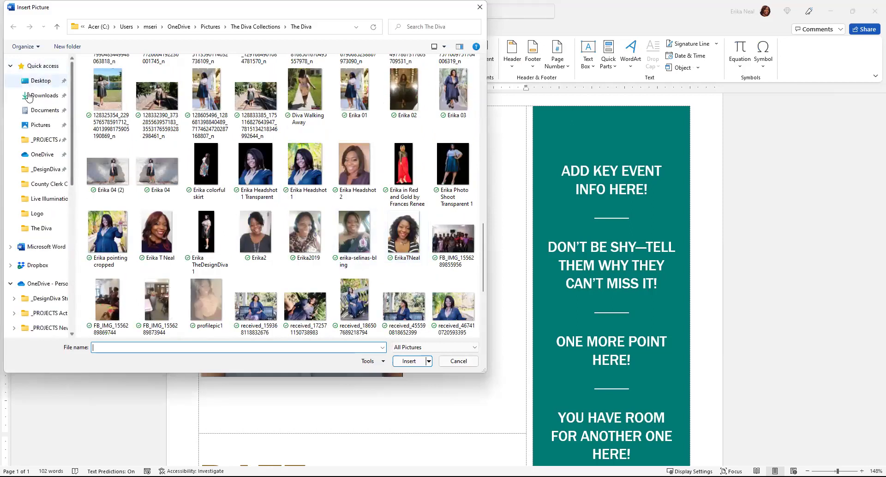
{"action": "left_click", "coordinate": [30, 125]}
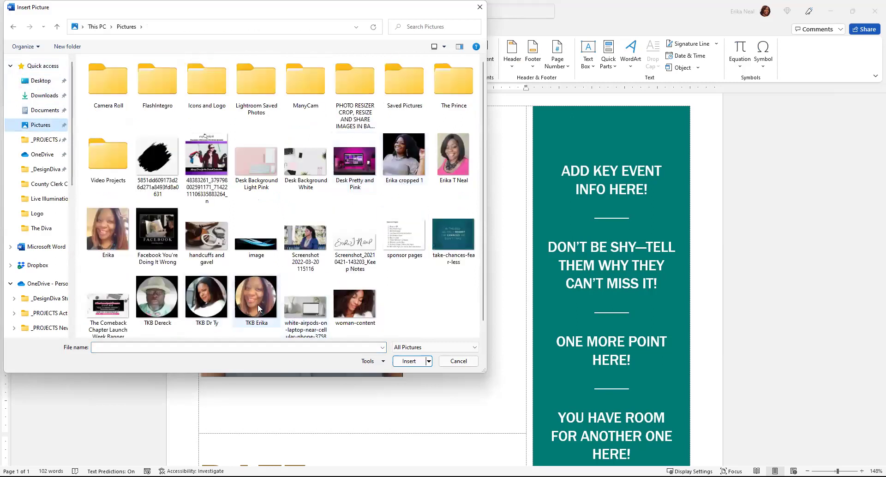
{"action": "left_click", "coordinate": [266, 308]}
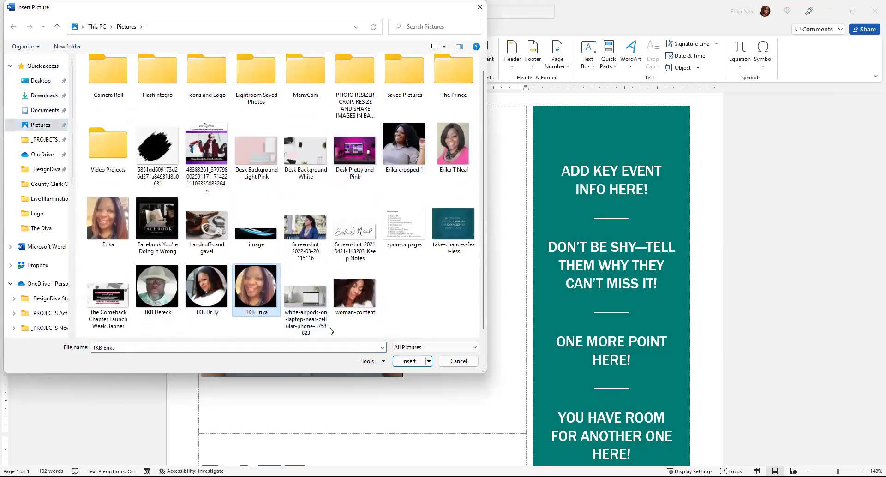
{"action": "left_click", "coordinate": [402, 363]}
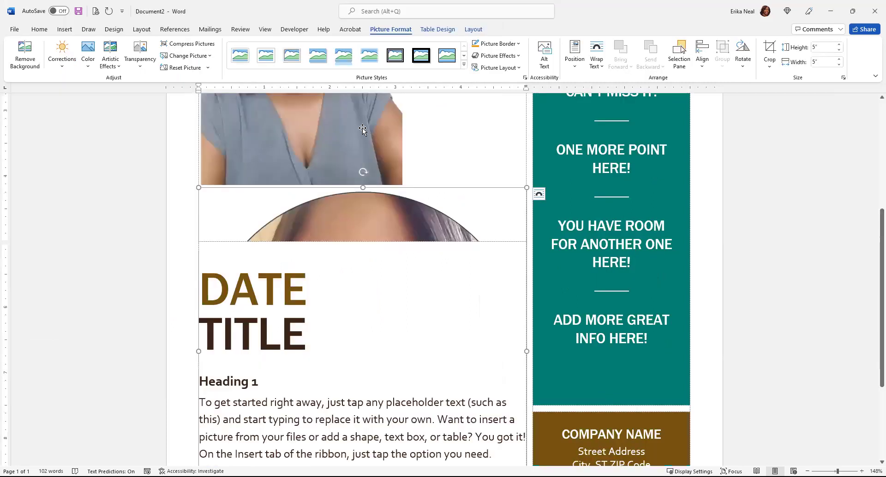
- Remove the old grey-shirt portrait and resize the round portrait to 4.46 inches
{"action": "key", "text": "ctrl+z"}
{"action": "left_click", "coordinate": [364, 208]}
{"action": "left_click_drag", "start_coordinate": [525, 436], "coordinate": [488, 395]}
{"action": "left_click", "coordinate": [506, 320]}
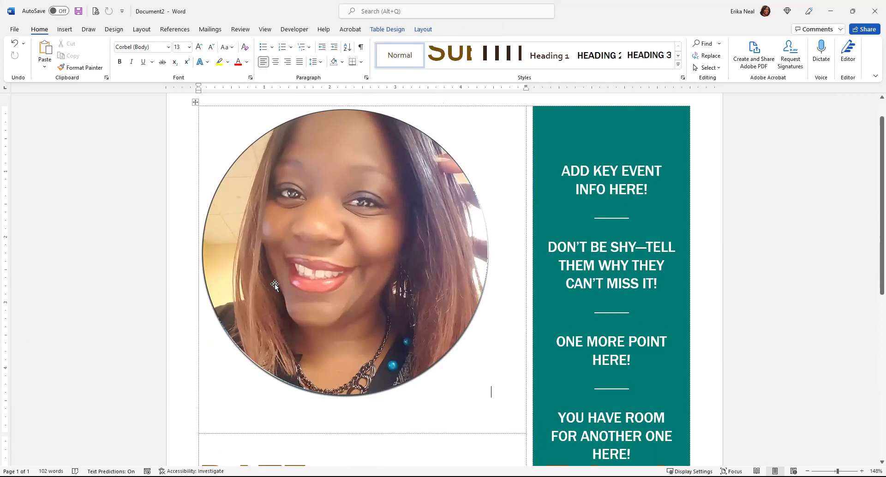
- Replace the round portrait with the pre-cropped image, sized to a 4.95" square filling the cell
{"action": "left_click", "coordinate": [311, 212]}
{"action": "key", "text": "Delete"}
{"action": "left_click", "coordinate": [64, 30]}
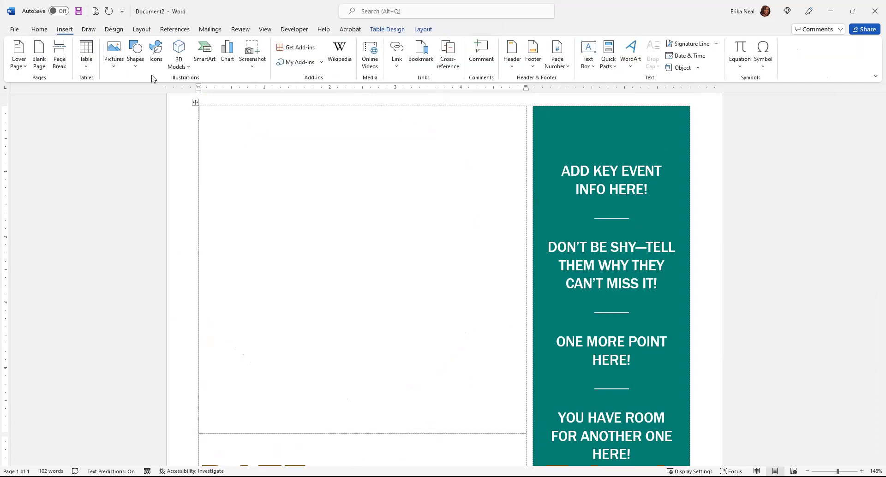
{"action": "left_click", "coordinate": [118, 70]}
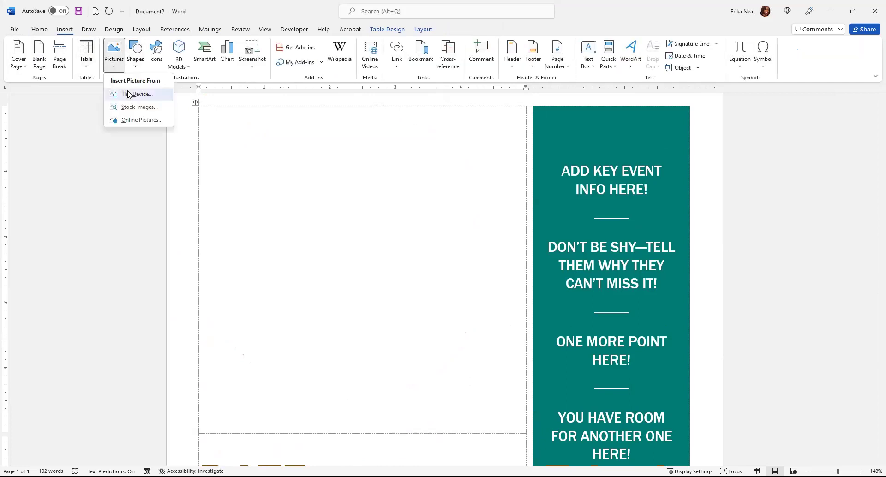
{"action": "left_click", "coordinate": [129, 94]}
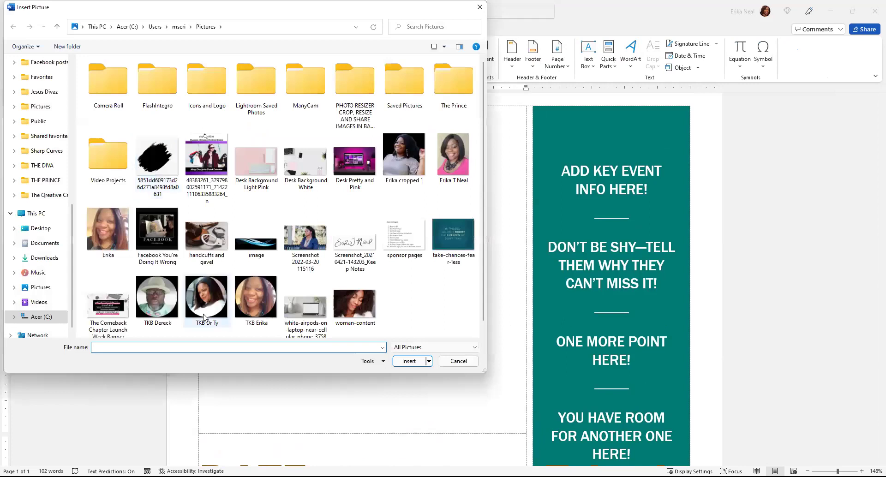
{"action": "left_click", "coordinate": [405, 161]}
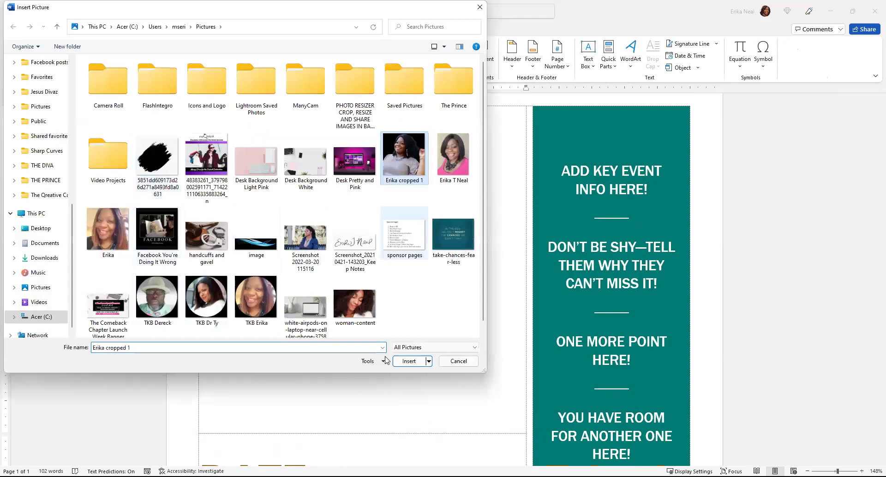
{"action": "left_click", "coordinate": [421, 361]}
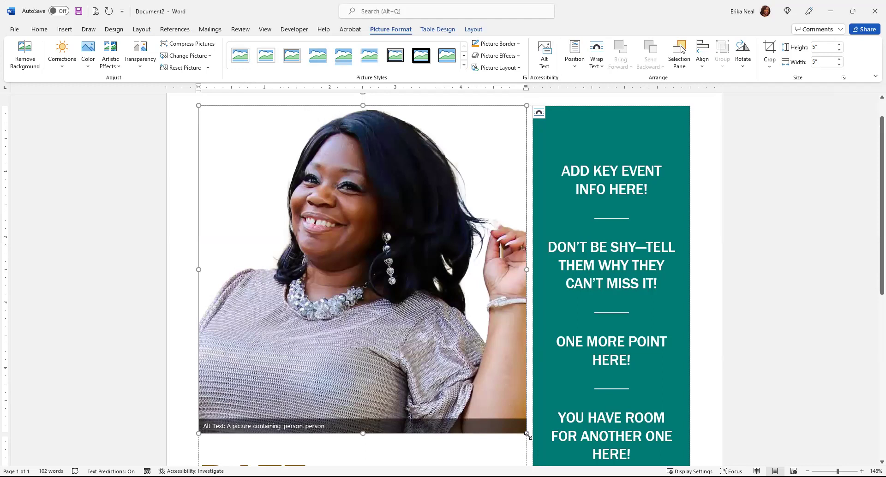
{"action": "mouse_move", "coordinate": [528, 432]}
{"action": "left_mouse_down"}
{"action": "mouse_move", "coordinate": [482, 383]}
{"action": "mouse_move", "coordinate": [523, 430]}
{"action": "left_mouse_up"}
{"action": "left_click", "coordinate": [526, 187]}
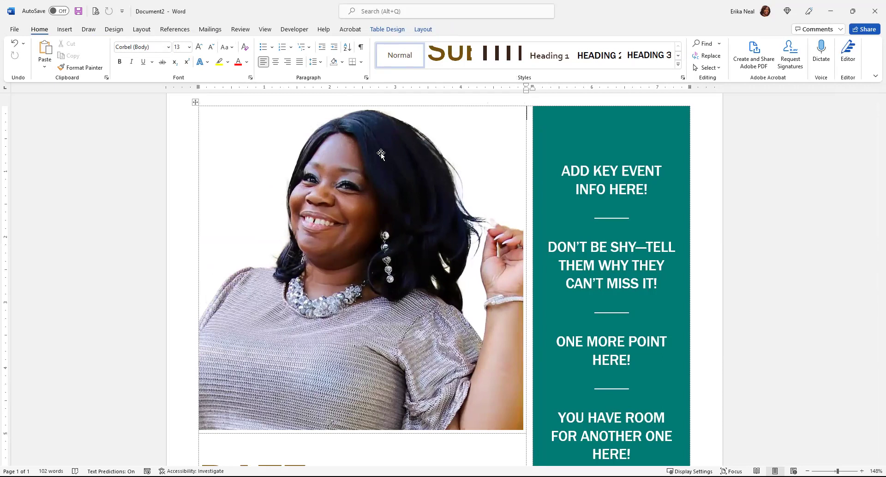
{"action": "left_click", "coordinate": [65, 29]}
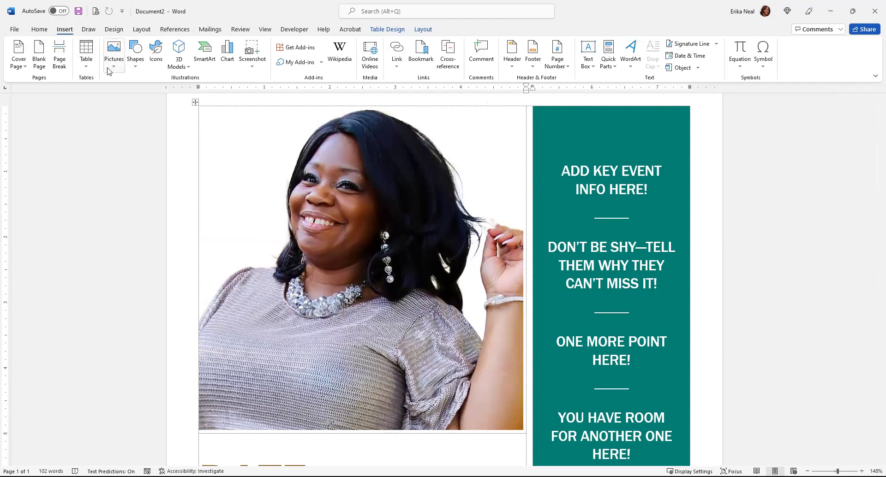
{"action": "left_click", "coordinate": [114, 55]}
{"action": "left_click", "coordinate": [388, 185]}
{"action": "right_click", "coordinate": [388, 184]}
{"action": "mouse_move", "coordinate": [447, 263]}
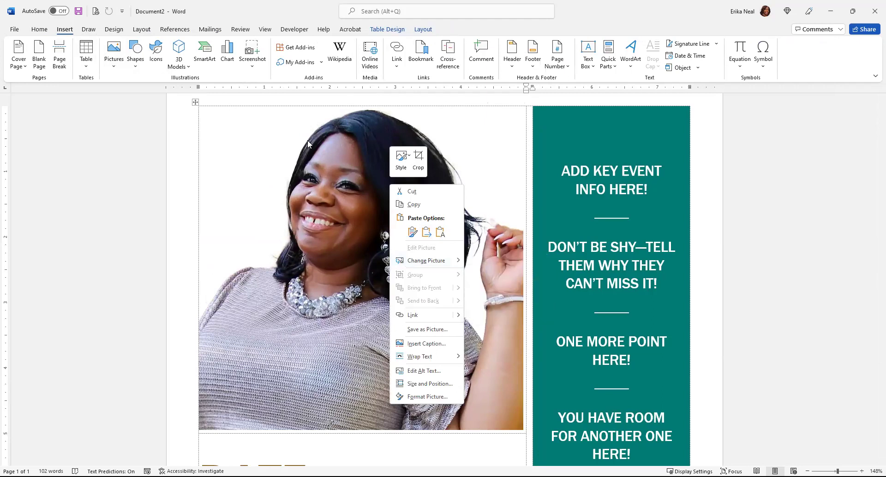
{"action": "left_click", "coordinate": [293, 186]}
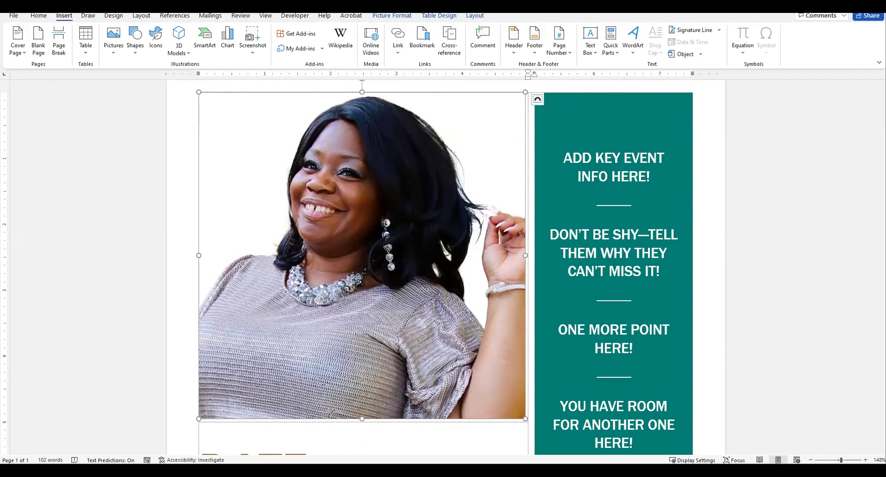
- Show the Pictures folder in File Explorer and move its window aside from the flyer
{"action": "key", "text": "alt+Tab"}
{"action": "scroll", "coordinate": [88, 207], "scroll_direction": "up", "scroll_amount": 5}
{"action": "left_click", "coordinate": [70, 237]}
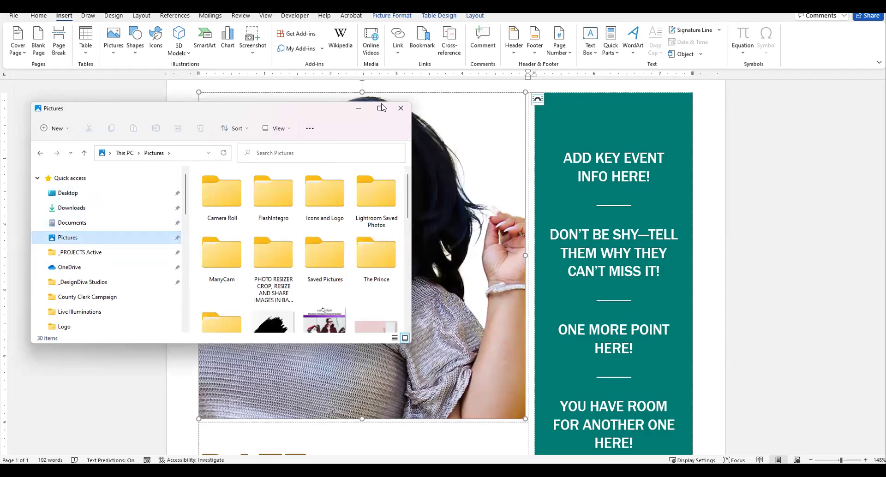
{"action": "left_click_drag", "start_coordinate": [381, 107], "coordinate": [817, 60]}
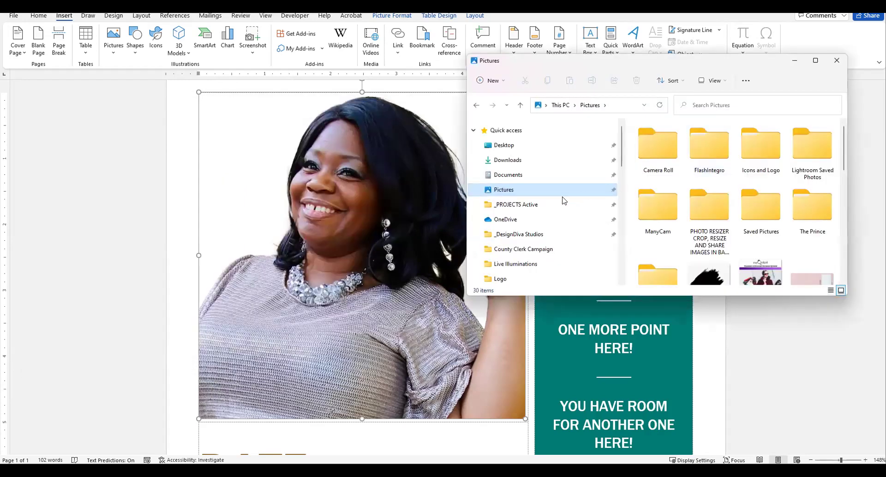
{"action": "scroll", "coordinate": [727, 183], "scroll_direction": "down", "scroll_amount": 2}
{"action": "scroll", "coordinate": [727, 184], "scroll_direction": "down", "scroll_amount": 1}
- Drag the pink-top portrait into Word and paste it over the existing photo
{"action": "left_click_drag", "start_coordinate": [812, 187], "coordinate": [232, 142]}
{"action": "scroll", "coordinate": [381, 223], "scroll_direction": "down", "scroll_amount": 2}
{"action": "scroll", "coordinate": [396, 226], "scroll_direction": "down", "scroll_amount": 5}
{"action": "scroll", "coordinate": [400, 224], "scroll_direction": "up", "scroll_amount": 3}
{"action": "scroll", "coordinate": [369, 220], "scroll_direction": "up", "scroll_amount": 4}
{"action": "left_click", "coordinate": [369, 220]}
{"action": "key", "text": "ctrl+v"}
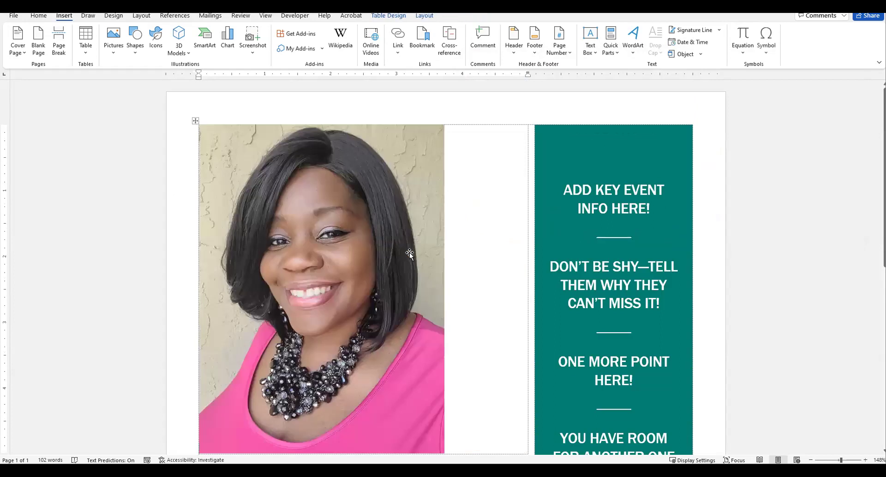
{"action": "left_click", "coordinate": [409, 252]}
{"action": "key", "text": "Delete"}
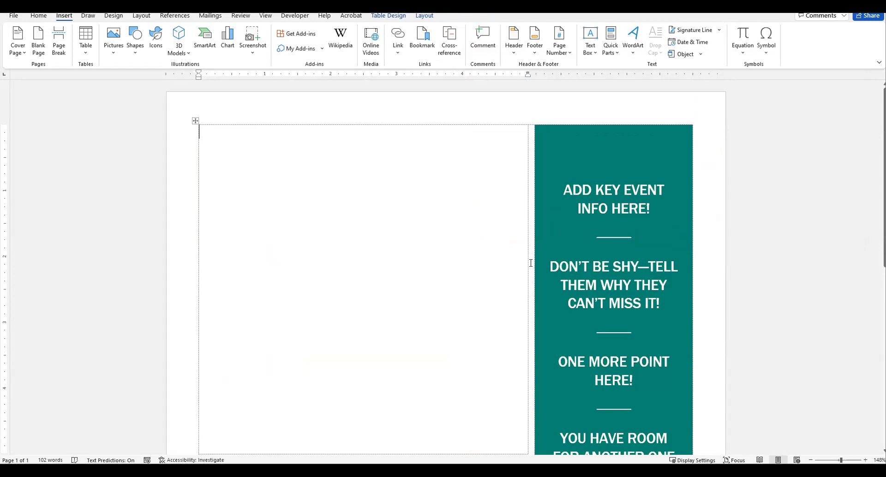
{"action": "mouse_move", "coordinate": [428, 471]}
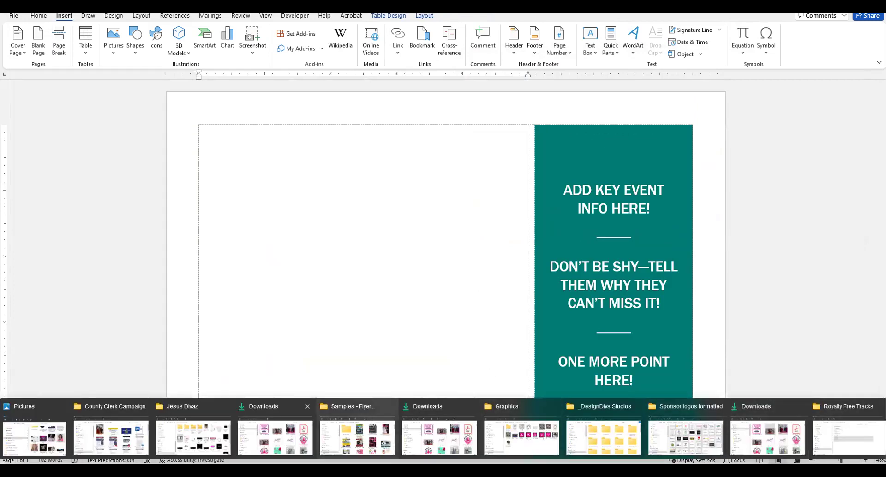
{"action": "left_click", "coordinate": [35, 437]}
{"action": "scroll", "coordinate": [738, 223], "scroll_direction": "down", "scroll_amount": 1}
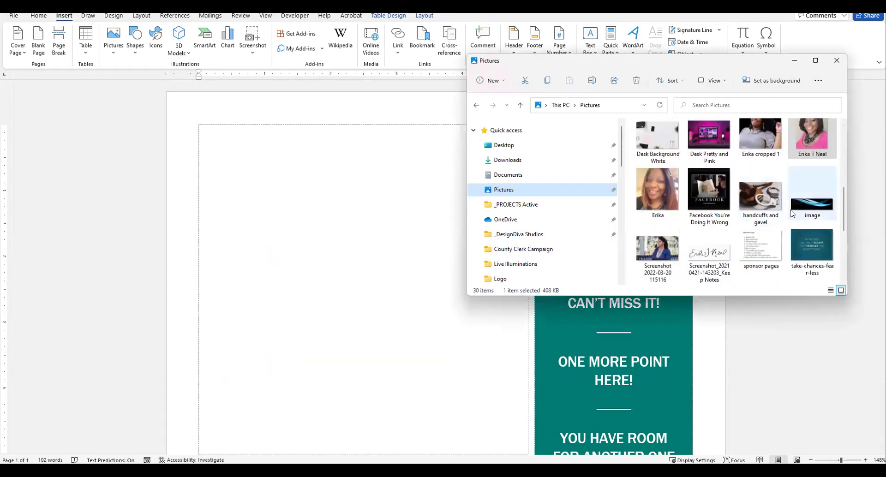
{"action": "left_click_drag", "start_coordinate": [657, 251], "coordinate": [354, 277]}
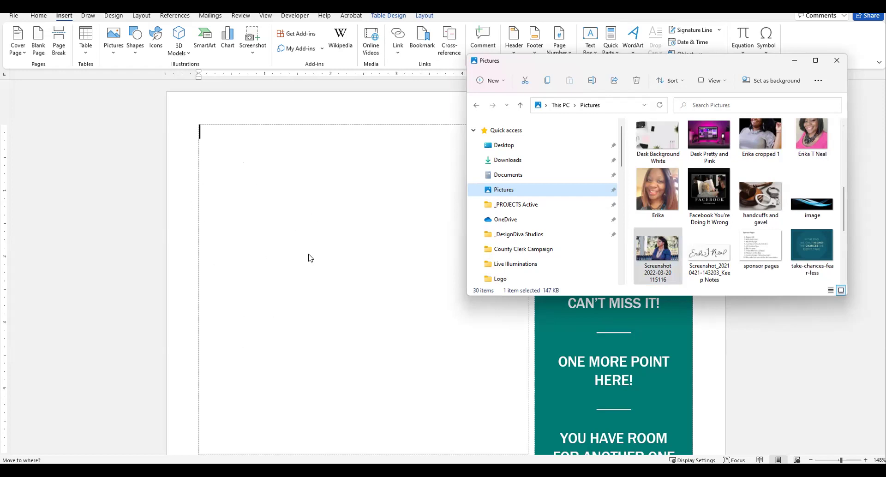
{"action": "left_click_drag", "start_coordinate": [309, 257], "coordinate": [309, 257]}
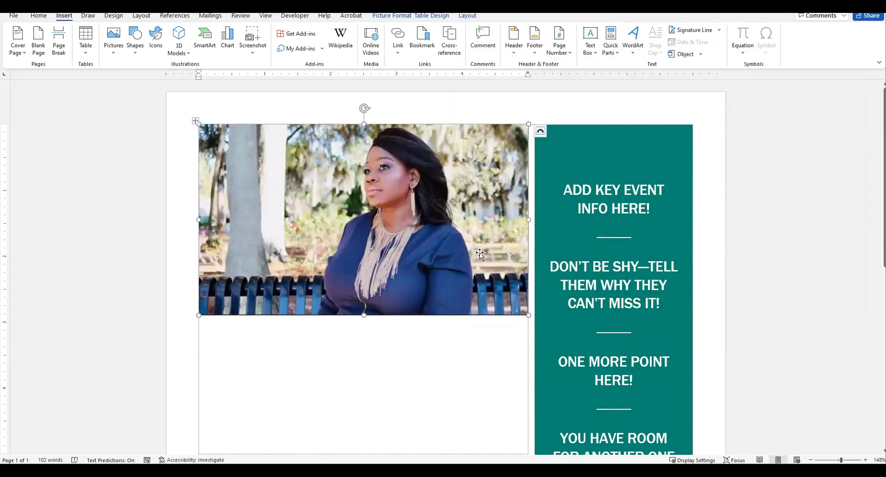
{"action": "left_click", "coordinate": [708, 366]}
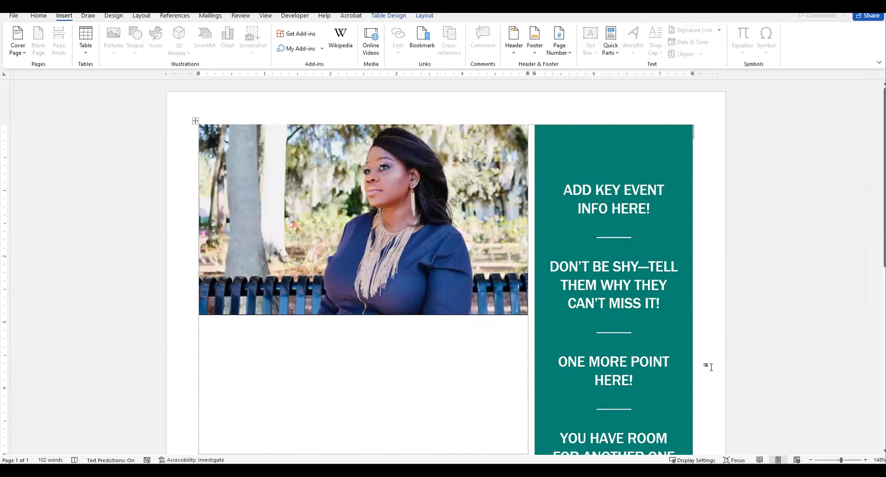